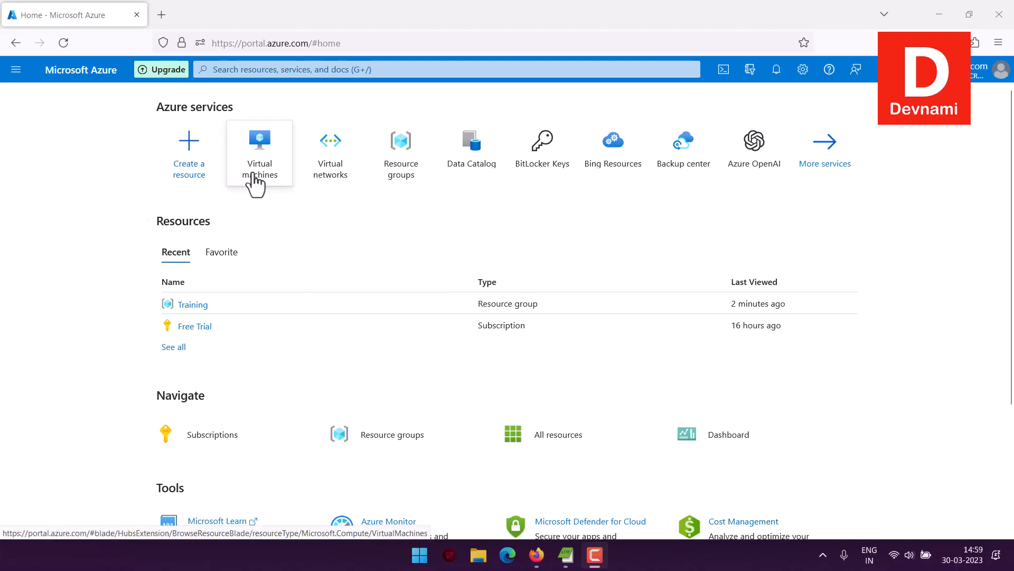
Start creating a new Azure virtual machine from the Compute category of All services.
{"action": "left_click", "coordinate": [15, 69]}
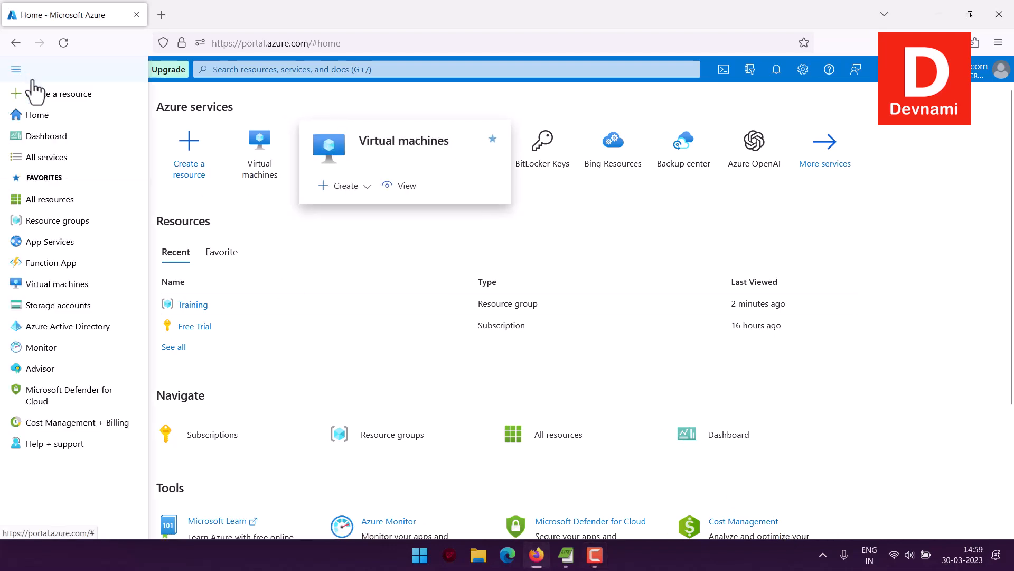
{"action": "left_click", "coordinate": [59, 158]}
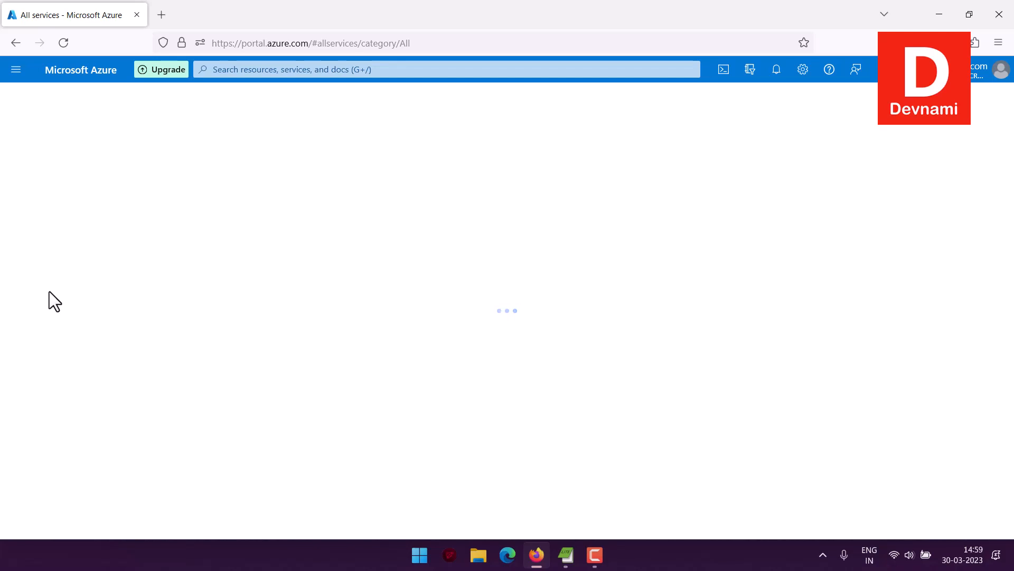
{"action": "left_click", "coordinate": [37, 246]}
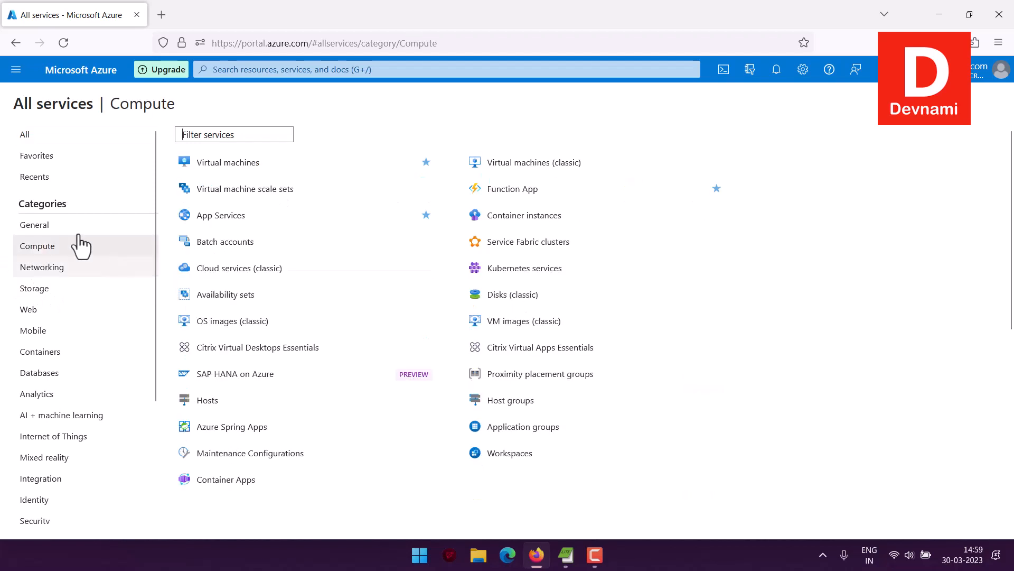
{"action": "left_click", "coordinate": [217, 162]}
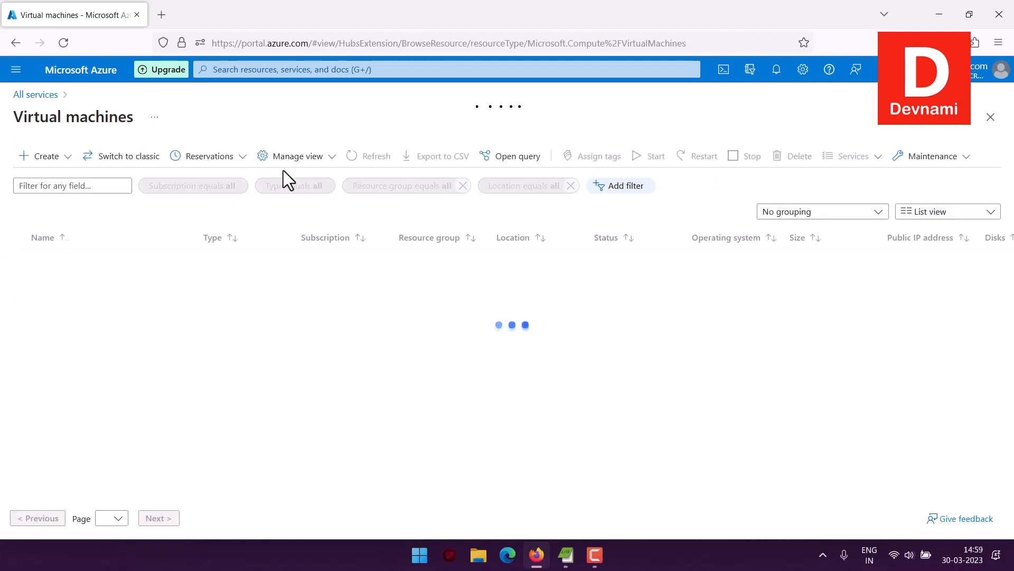
{"action": "left_click", "coordinate": [55, 161]}
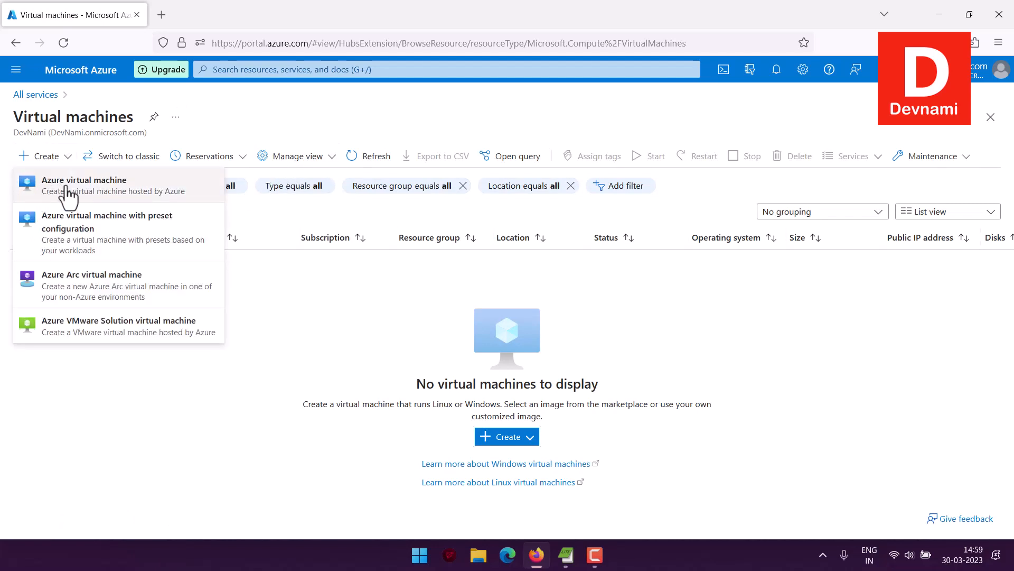
{"action": "left_click", "coordinate": [114, 192]}
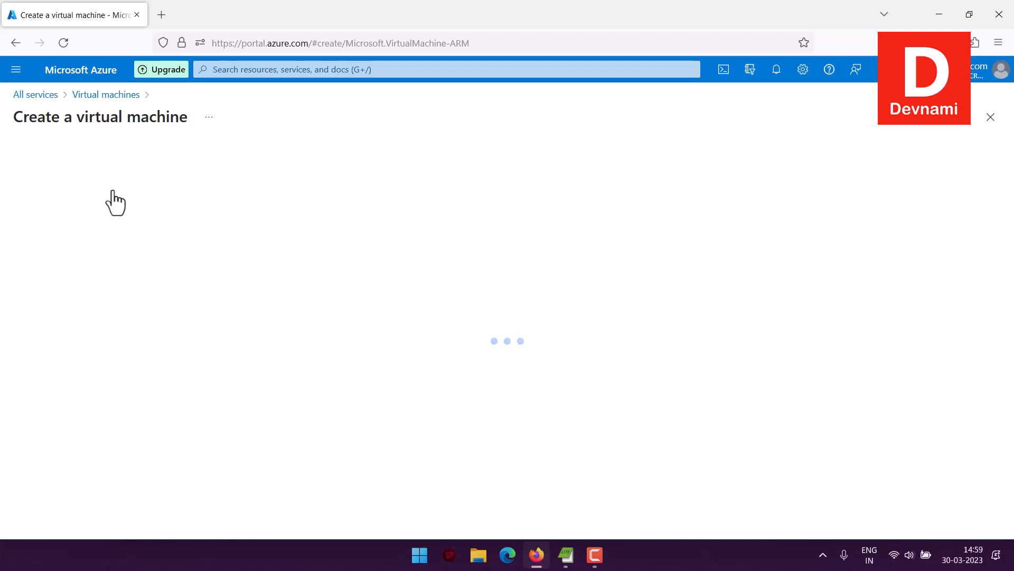
Select the Training resource group for the new virtual machine.
{"action": "scroll", "coordinate": [112, 236], "scroll_direction": "down", "scroll_amount": 2}
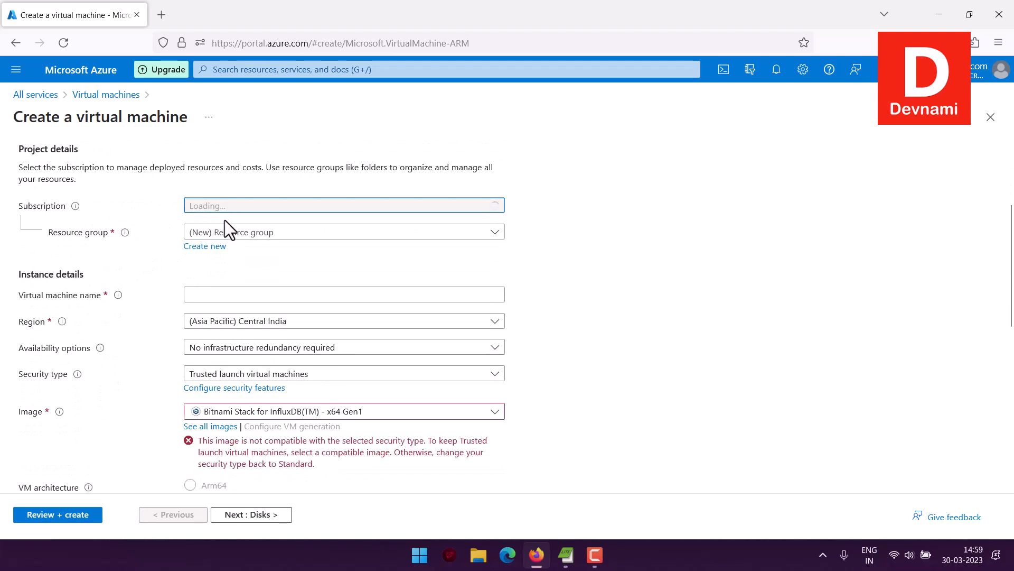
{"action": "left_click", "coordinate": [232, 234]}
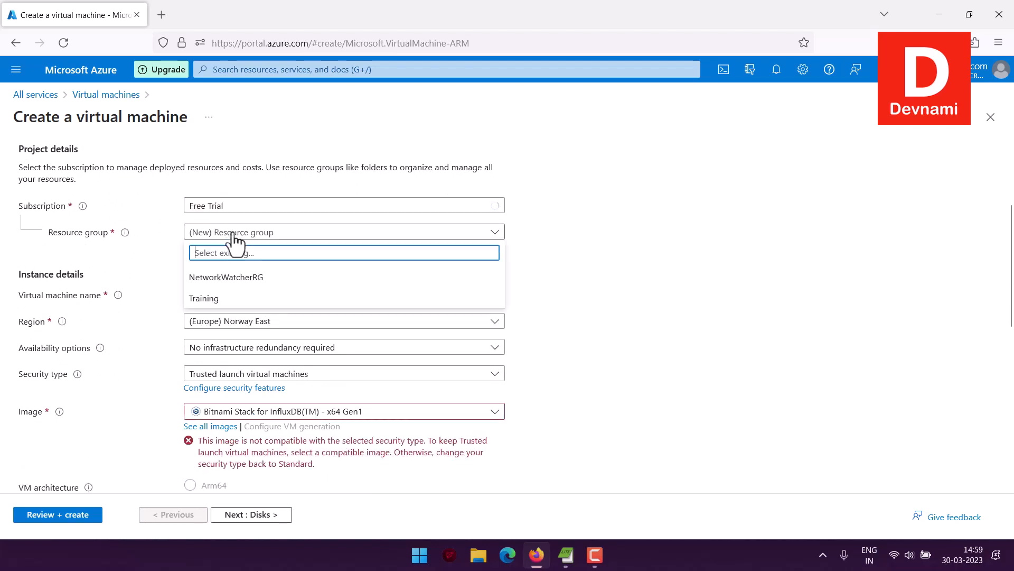
{"action": "left_click", "coordinate": [224, 298]}
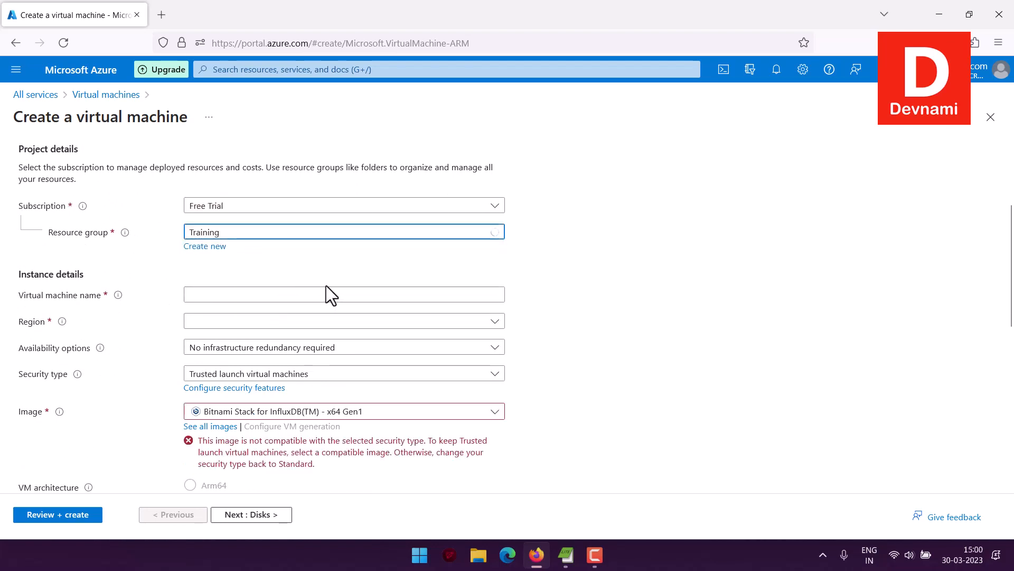
Name the virtual machine redisdevm and set its region to (US) East US.
{"action": "left_click", "coordinate": [253, 295]}
{"action": "type", "text": "r"}
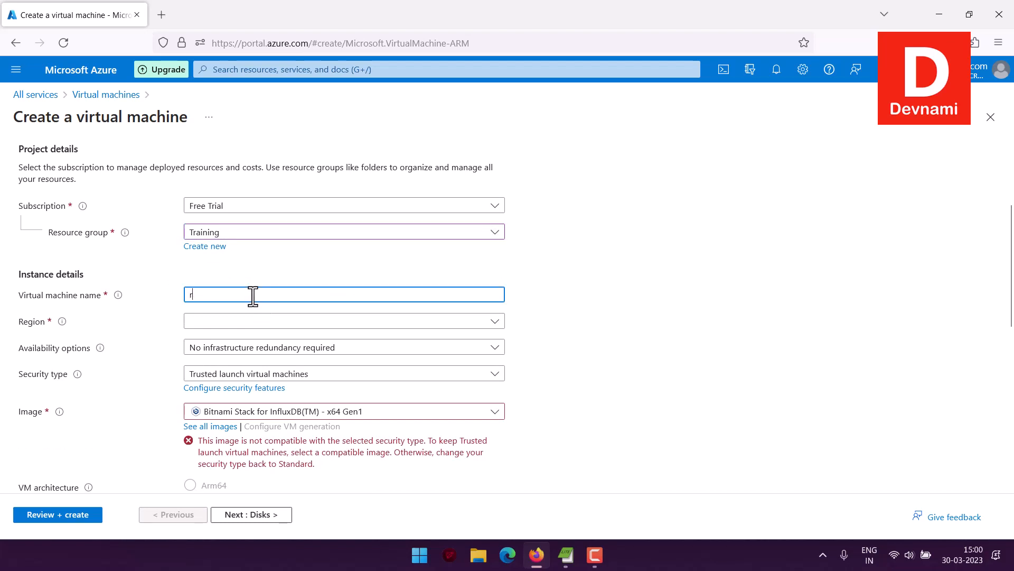
{"action": "type", "text": "edisdevm"}
{"action": "left_click", "coordinate": [238, 323]}
{"action": "left_click", "coordinate": [231, 158]}
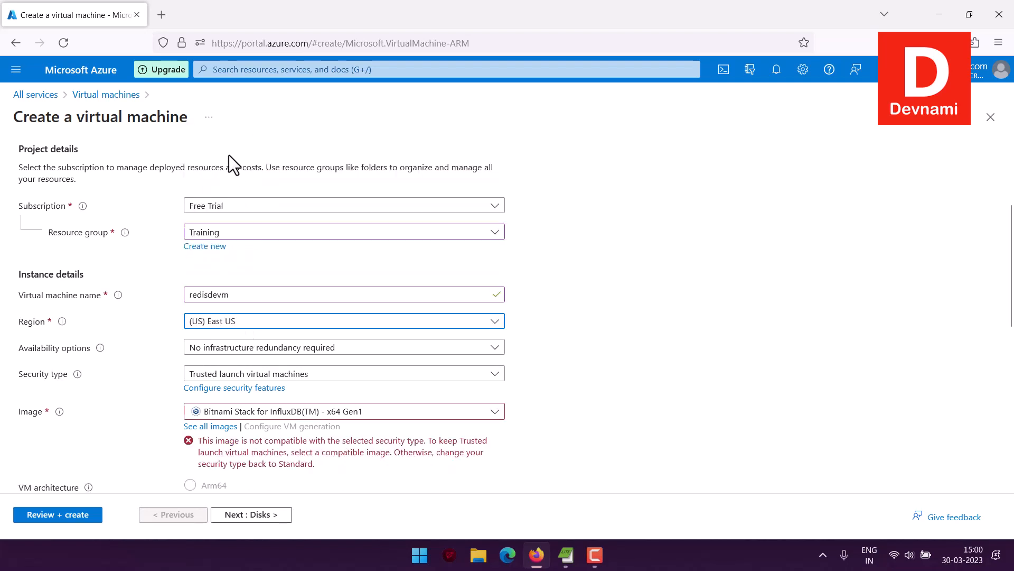
Set the security type to Standard.
{"action": "left_click", "coordinate": [231, 378]}
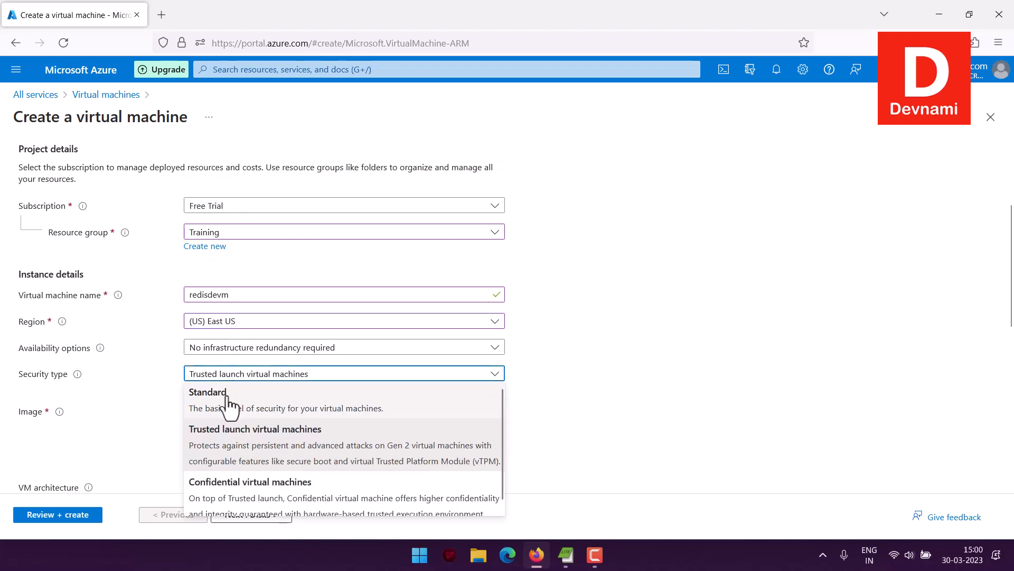
{"action": "left_click", "coordinate": [268, 398]}
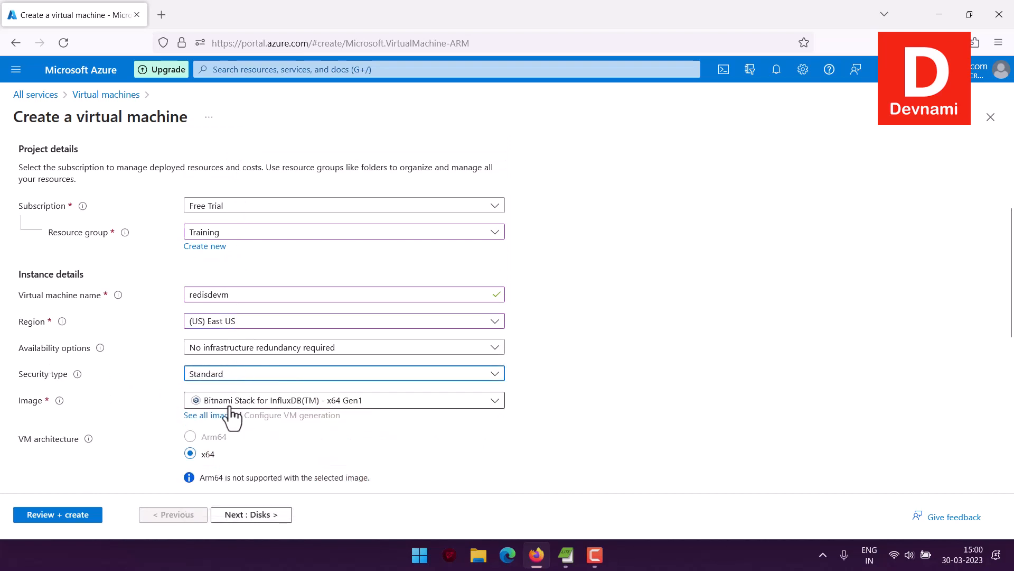
Open the full image list and search the Marketplace for bitnami images.
{"action": "left_click", "coordinate": [214, 416]}
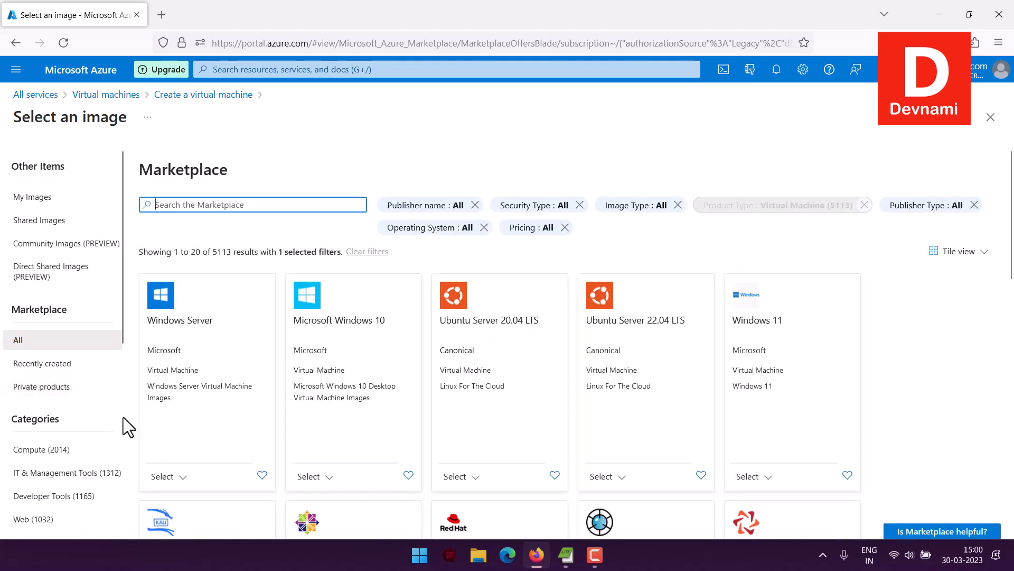
{"action": "type", "text": "bitnami"}
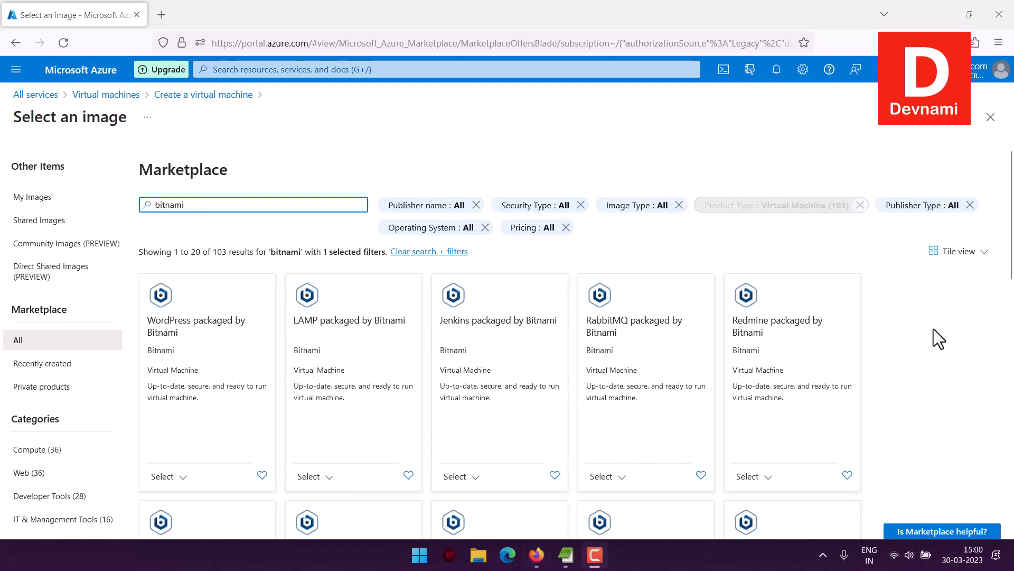
{"action": "scroll", "coordinate": [935, 328], "scroll_direction": "down", "scroll_amount": 4}
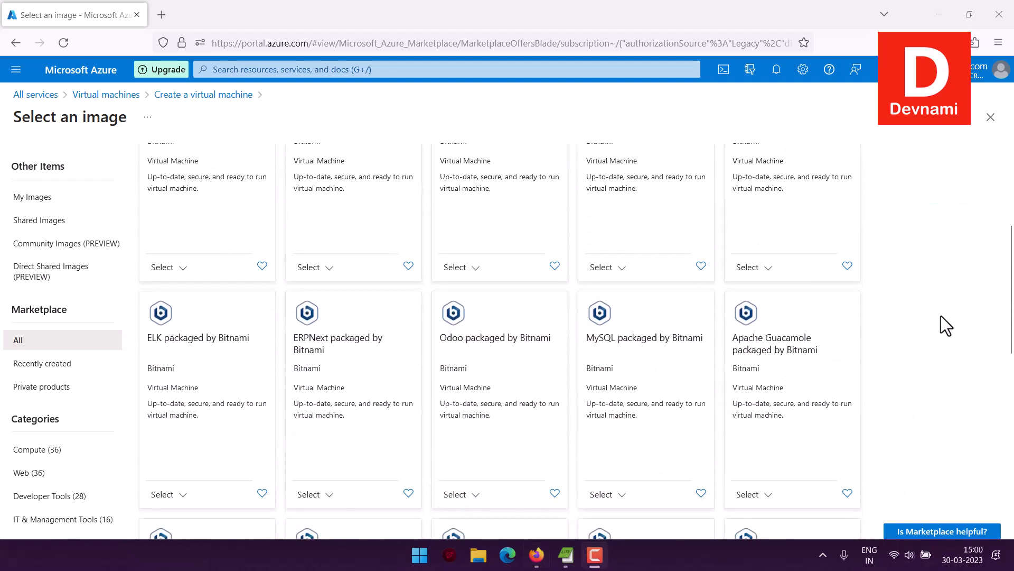
{"action": "scroll", "coordinate": [941, 316], "scroll_direction": "down", "scroll_amount": 4}
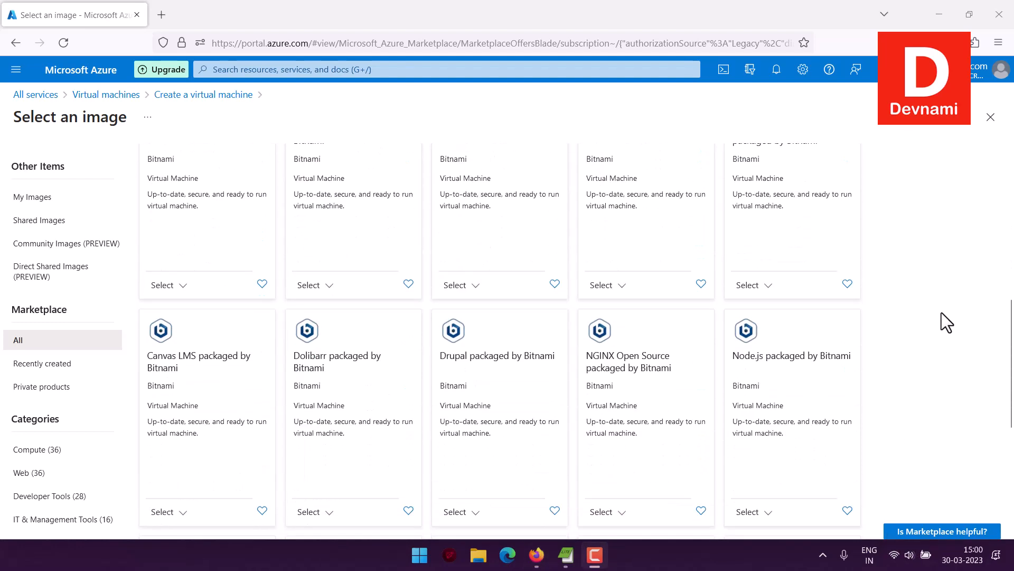
{"action": "scroll", "coordinate": [942, 312], "scroll_direction": "down", "scroll_amount": 5}
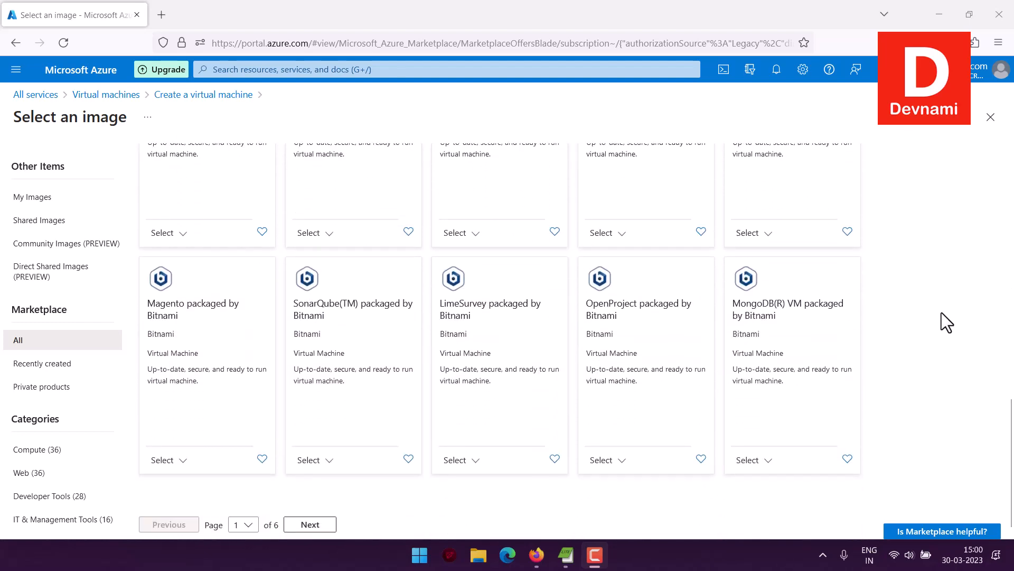
{"action": "scroll", "coordinate": [941, 312], "scroll_direction": "up", "scroll_amount": 13}
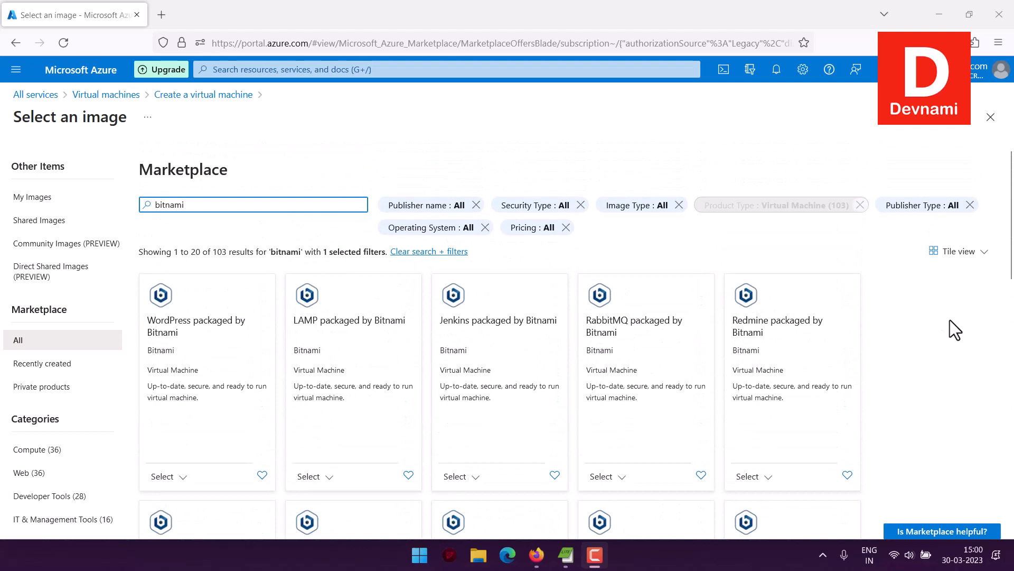
{"action": "scroll", "coordinate": [76, 443], "scroll_direction": "down", "scroll_amount": 3}
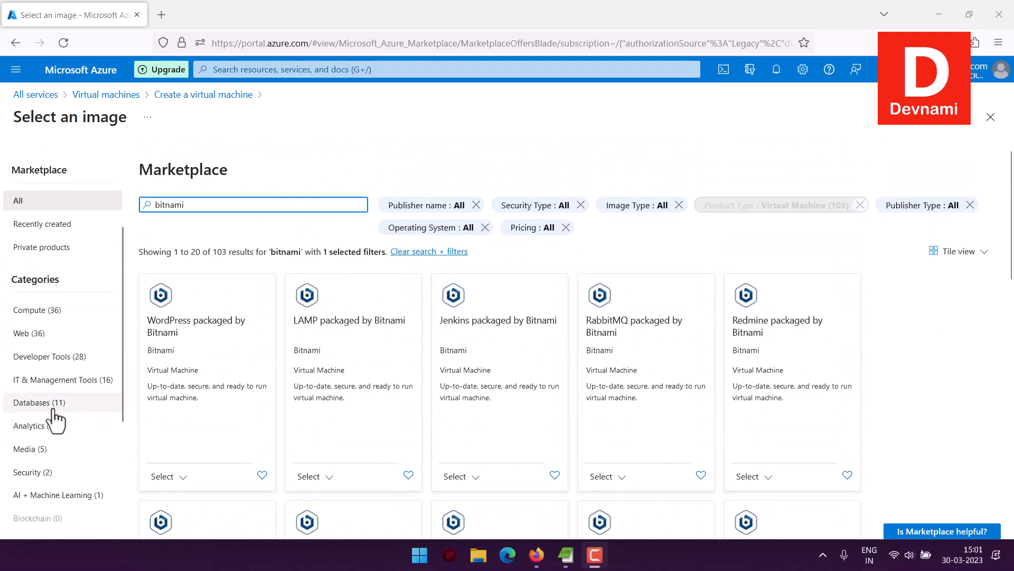
Narrow the bitnami results to the Databases category and pick Bitnami VM for Redis(R) as the image.
{"action": "left_click", "coordinate": [38, 403]}
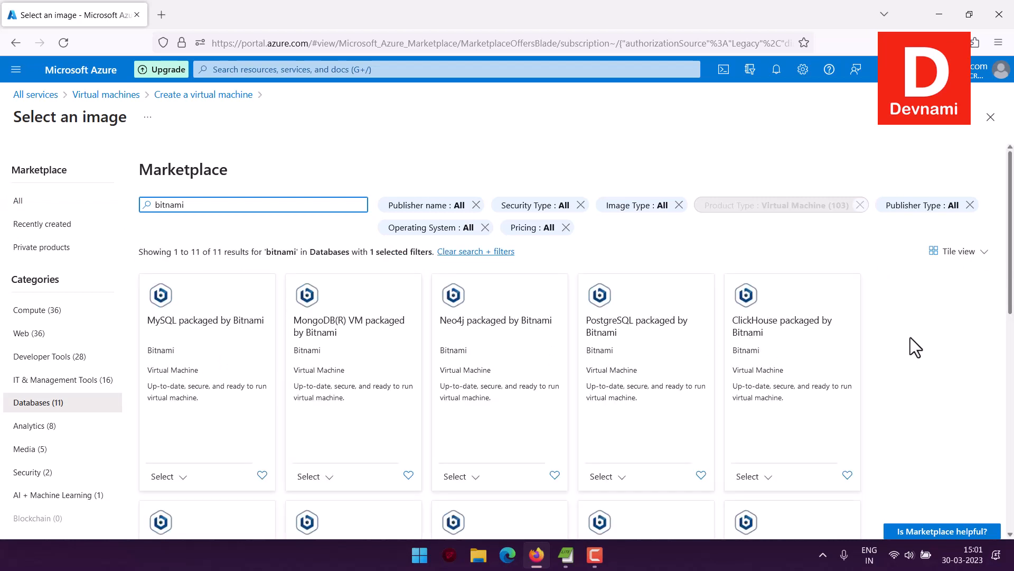
{"action": "scroll", "coordinate": [962, 338], "scroll_direction": "down", "scroll_amount": 3}
{"action": "scroll", "coordinate": [960, 337], "scroll_direction": "down", "scroll_amount": 3}
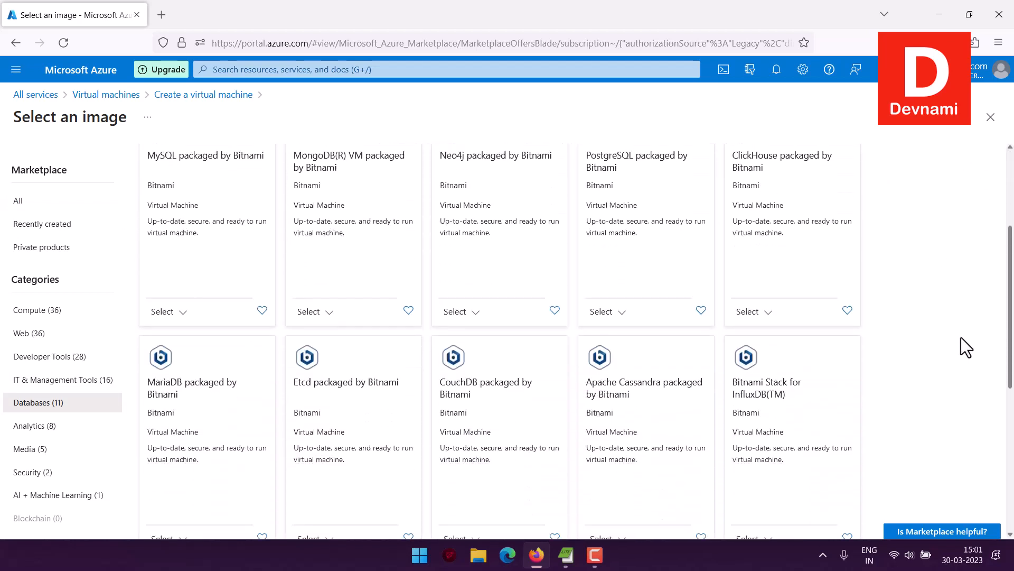
{"action": "scroll", "coordinate": [961, 337], "scroll_direction": "down", "scroll_amount": 5}
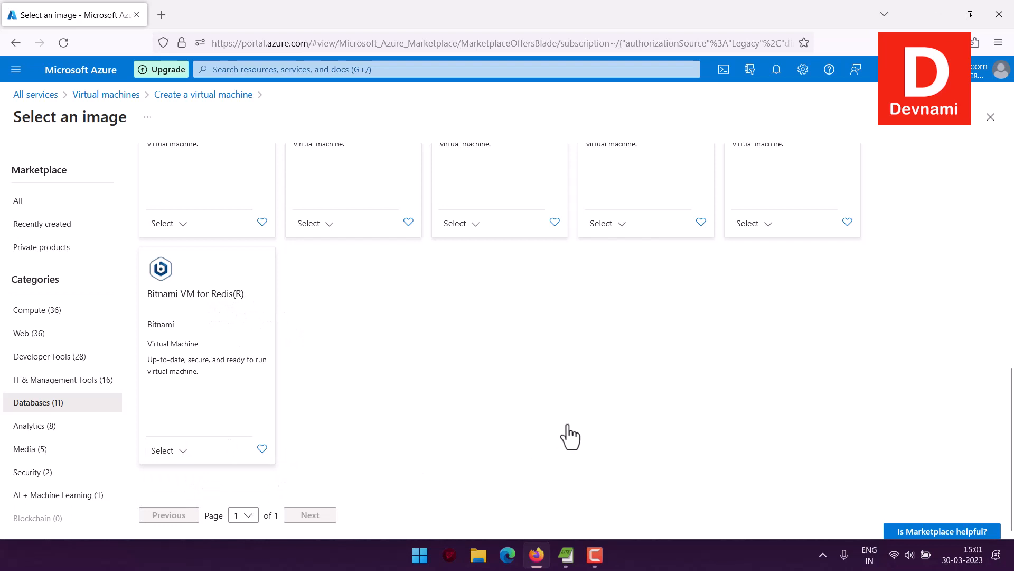
{"action": "scroll", "coordinate": [632, 393], "scroll_direction": "down", "scroll_amount": 3}
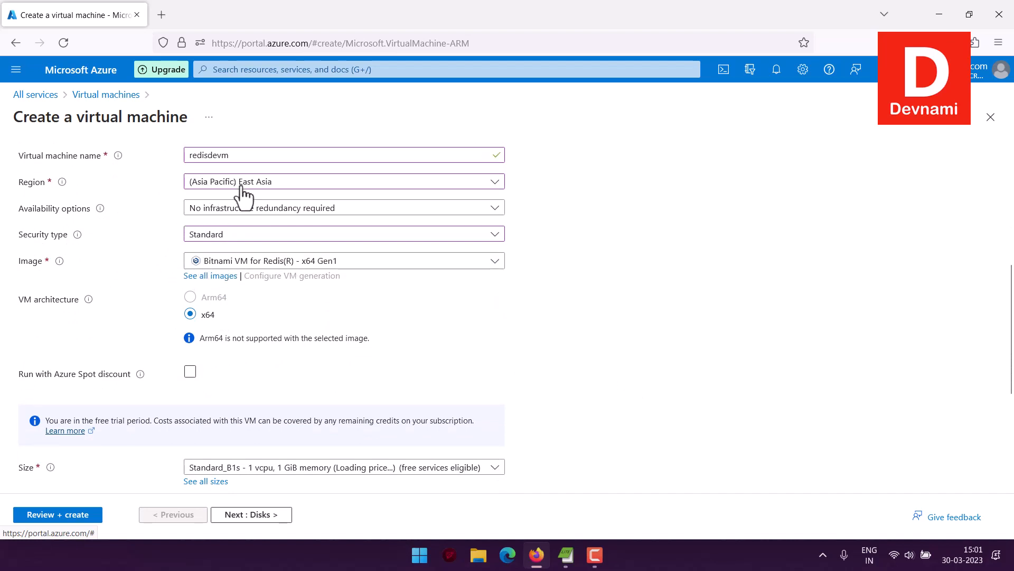
Proceed to the Disks page and set the OS disk type to Standard HDD.
{"action": "scroll", "coordinate": [144, 274], "scroll_direction": "down", "scroll_amount": 4}
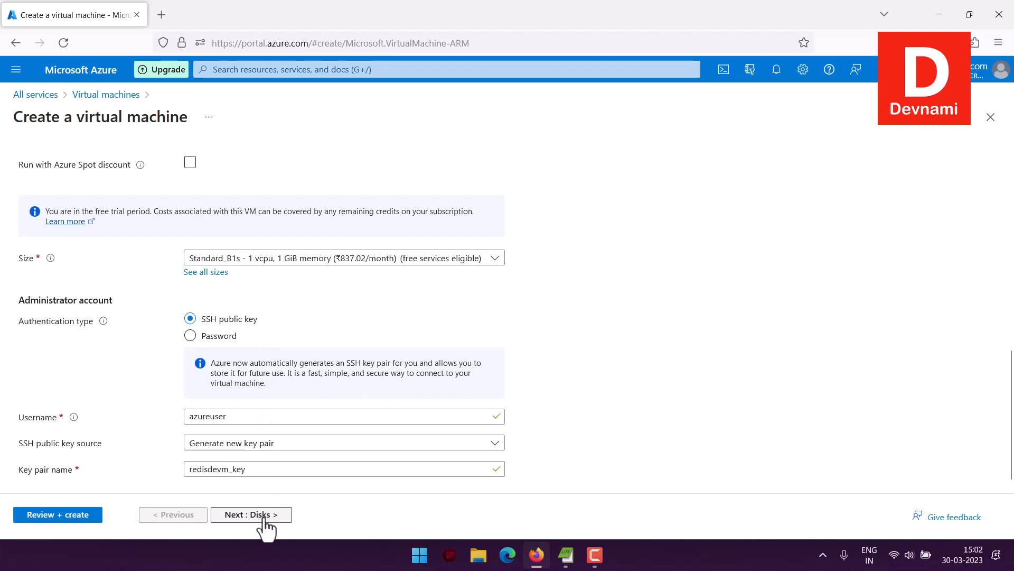
{"action": "left_click", "coordinate": [243, 523]}
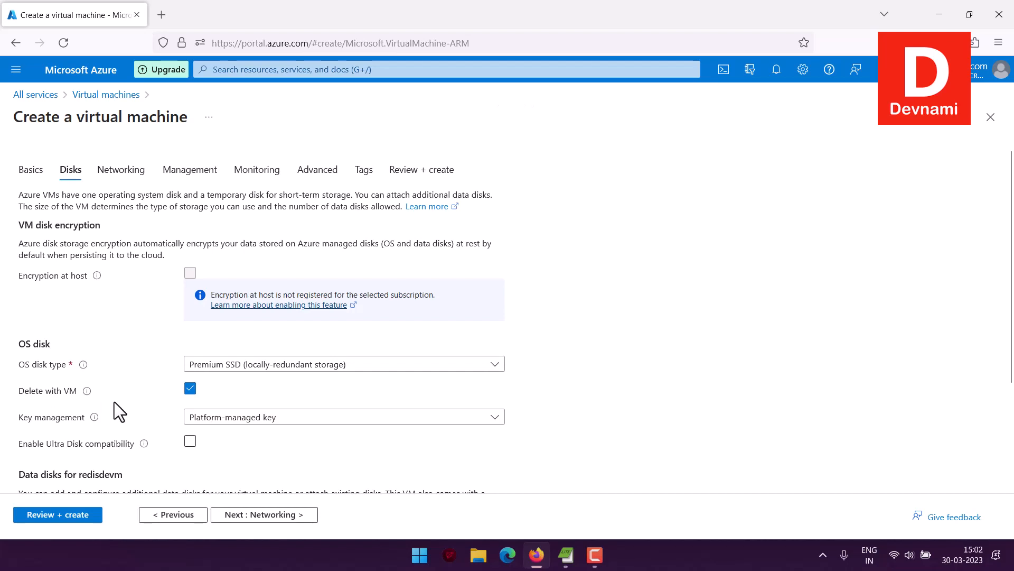
{"action": "left_click", "coordinate": [260, 365]}
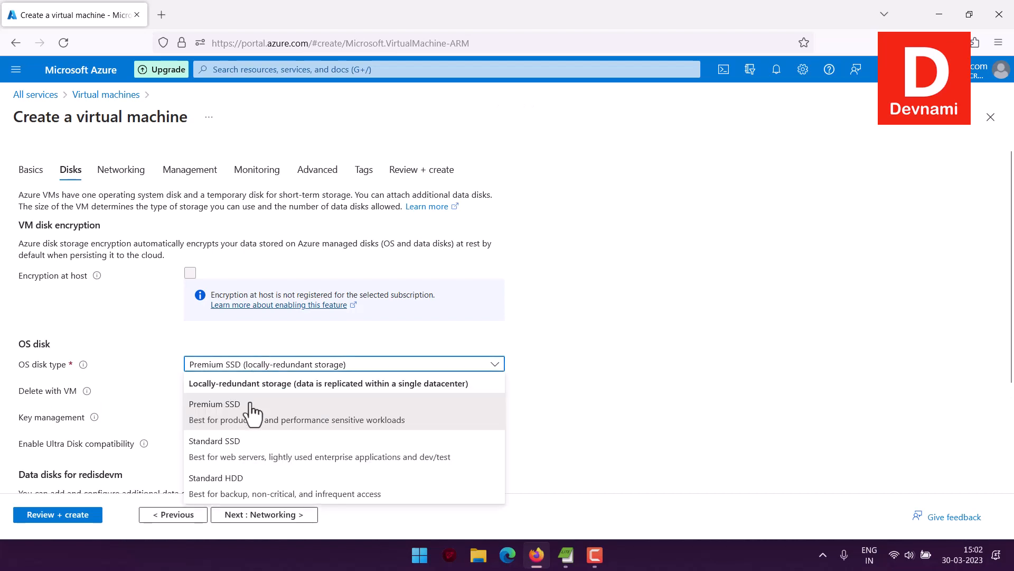
{"action": "left_click", "coordinate": [229, 481]}
Continue to the Networking settings.
{"action": "scroll", "coordinate": [118, 351], "scroll_direction": "down", "scroll_amount": 3}
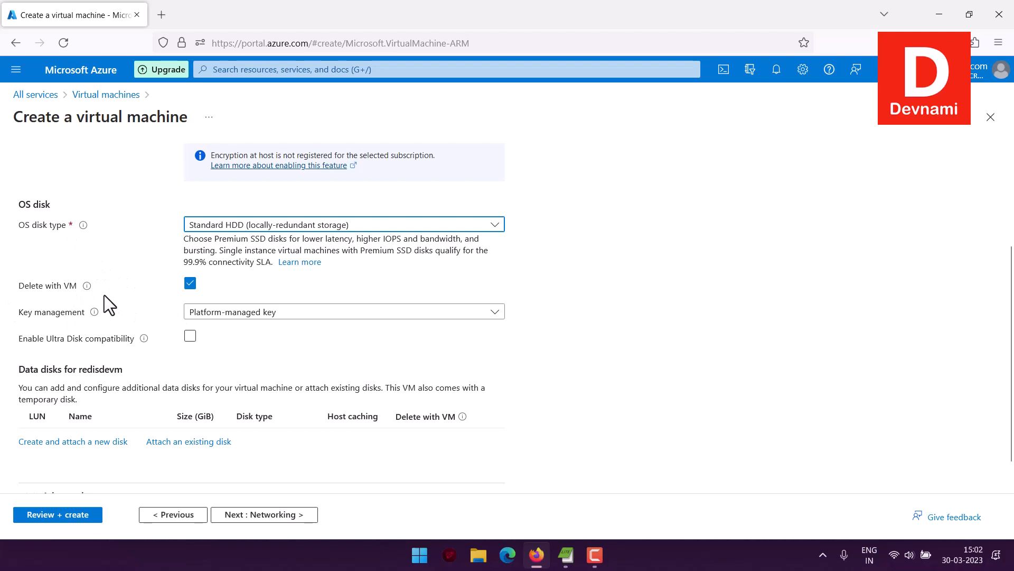
{"action": "scroll", "coordinate": [127, 294], "scroll_direction": "down", "scroll_amount": 1}
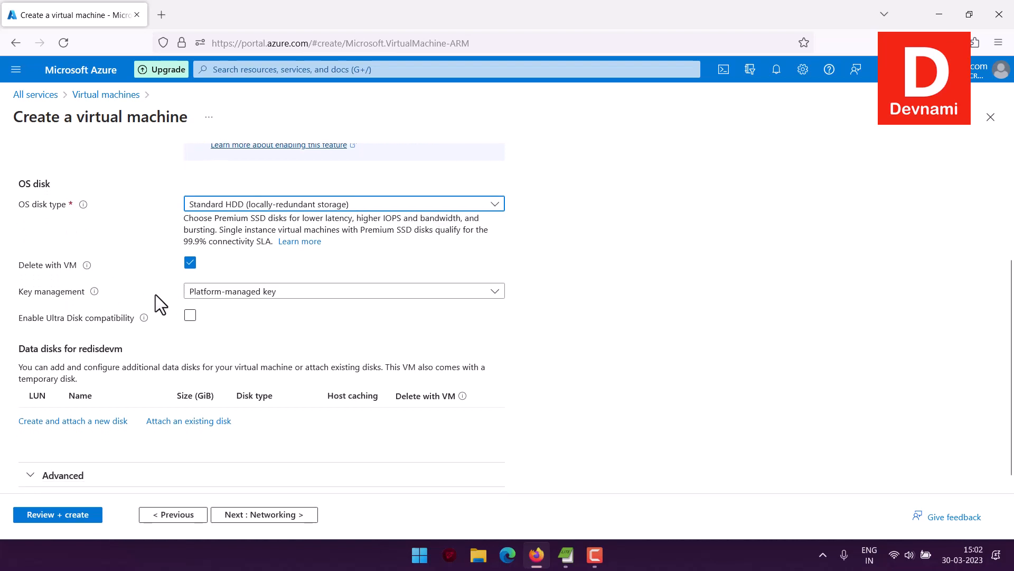
{"action": "left_click", "coordinate": [272, 510]}
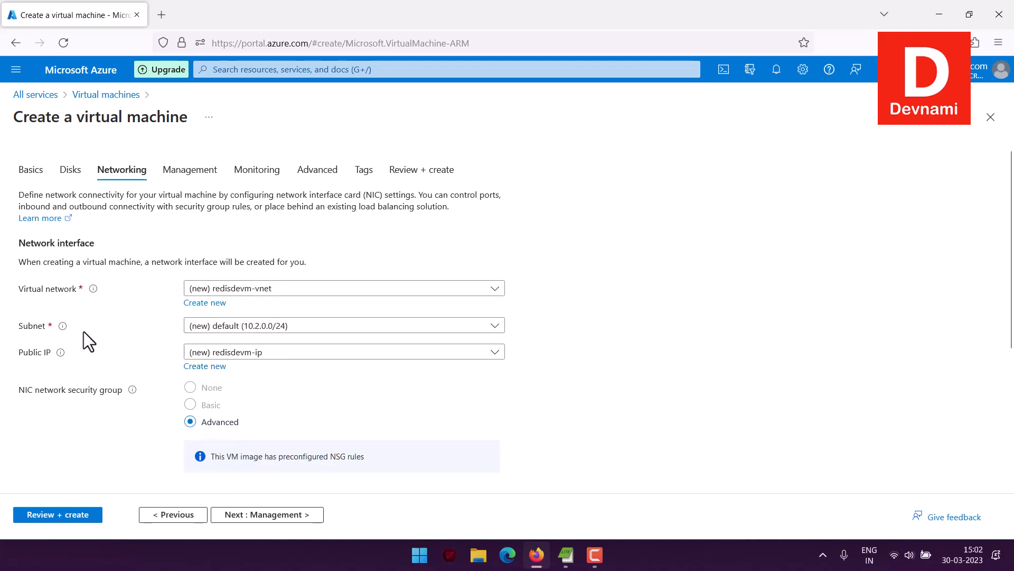
Toggle the option to delete the public IP and NIC when the VM is deleted.
{"action": "scroll", "coordinate": [84, 331], "scroll_direction": "down", "scroll_amount": 3}
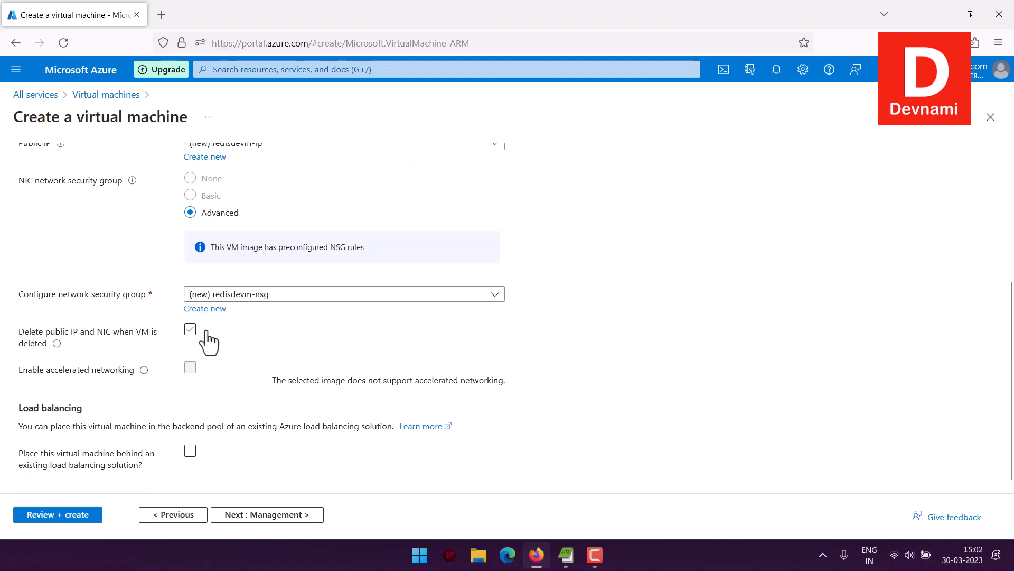
{"action": "scroll", "coordinate": [170, 304], "scroll_direction": "down", "scroll_amount": 1}
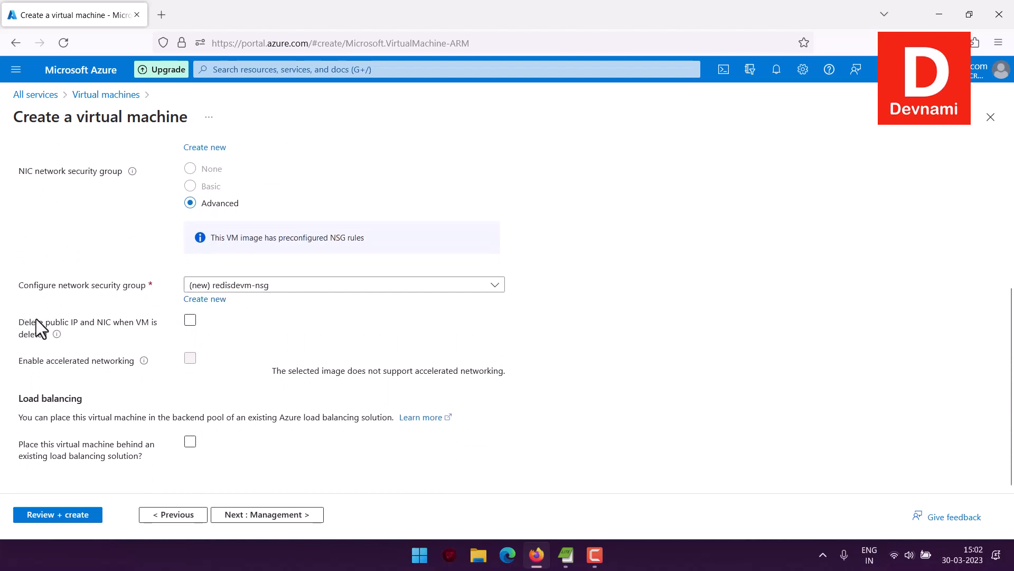
{"action": "left_click_drag", "start_coordinate": [20, 320], "coordinate": [127, 332]}
{"action": "left_click", "coordinate": [139, 331]}
{"action": "left_click", "coordinate": [188, 322]}
Review the load balancing option and continue to the Management settings.
{"action": "left_click_drag", "start_coordinate": [21, 400], "coordinate": [83, 401]}
{"action": "left_click", "coordinate": [90, 398]}
{"action": "left_click", "coordinate": [283, 515]}
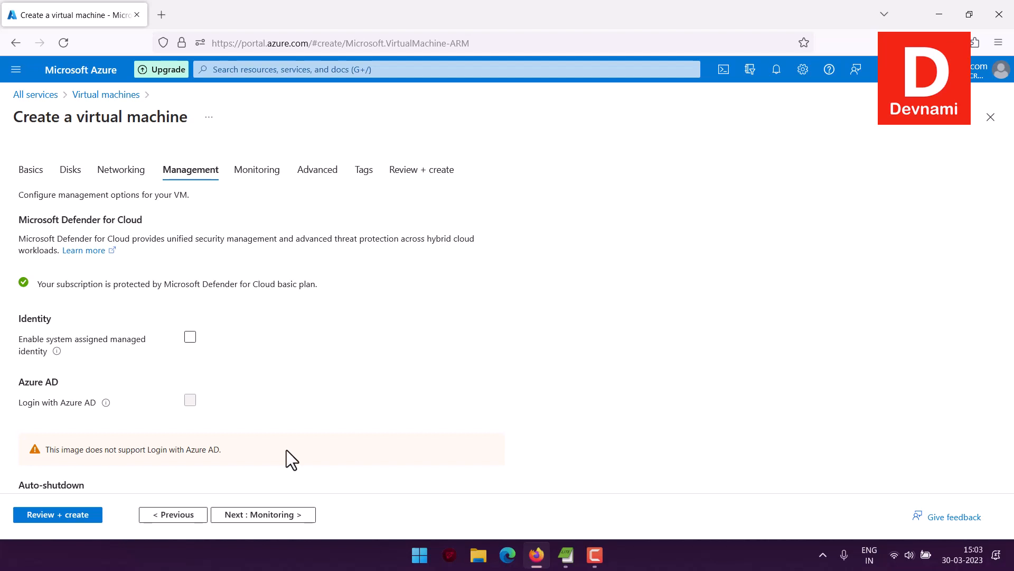
Review the auto-shutdown and guest OS update settings on the Management page.
{"action": "scroll", "coordinate": [286, 449], "scroll_direction": "down", "scroll_amount": 2}
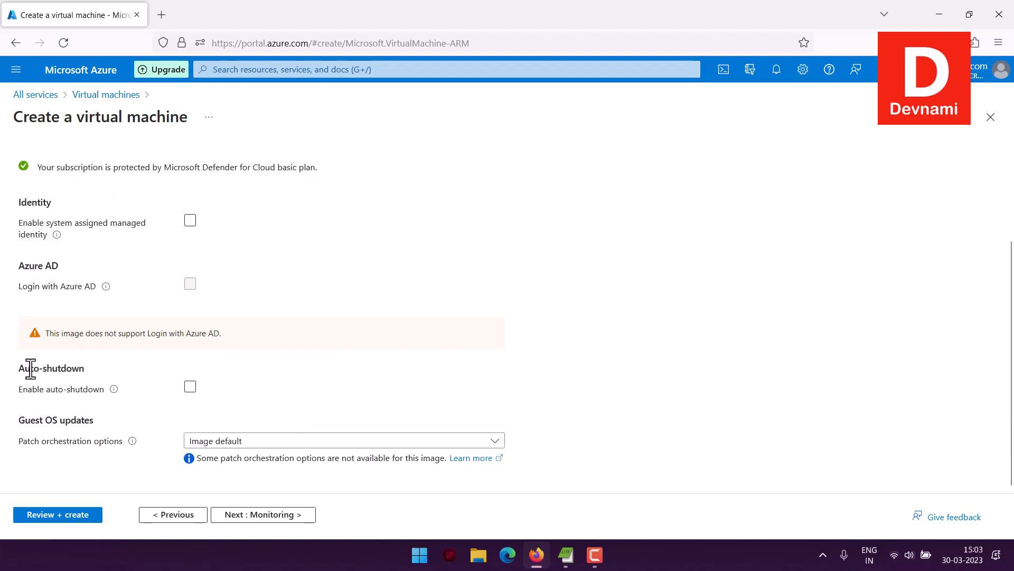
{"action": "left_click_drag", "start_coordinate": [30, 368], "coordinate": [87, 365]}
{"action": "left_click", "coordinate": [87, 365]}
{"action": "left_click_drag", "start_coordinate": [25, 420], "coordinate": [84, 420]}
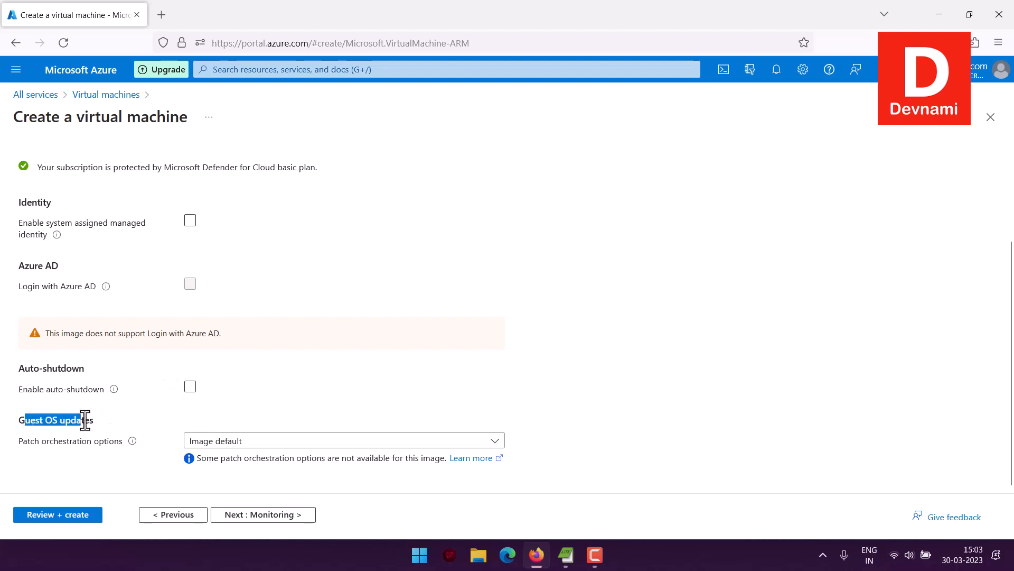
Check the guest OS patch orchestration option and continue to the Monitoring settings.
{"action": "left_click", "coordinate": [85, 420]}
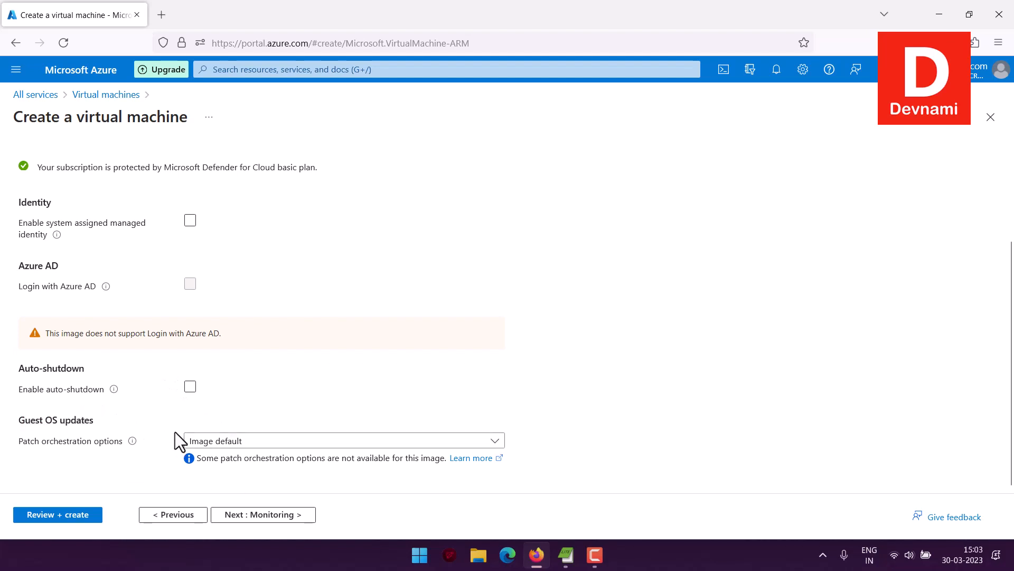
{"action": "left_click", "coordinate": [272, 446]}
{"action": "left_click", "coordinate": [271, 445]}
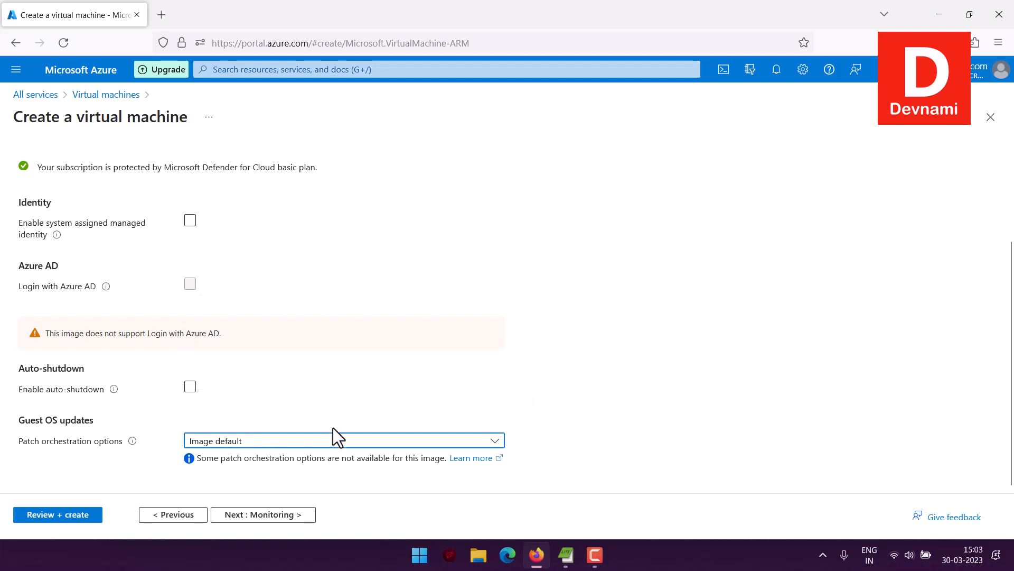
{"action": "left_click", "coordinate": [290, 515]}
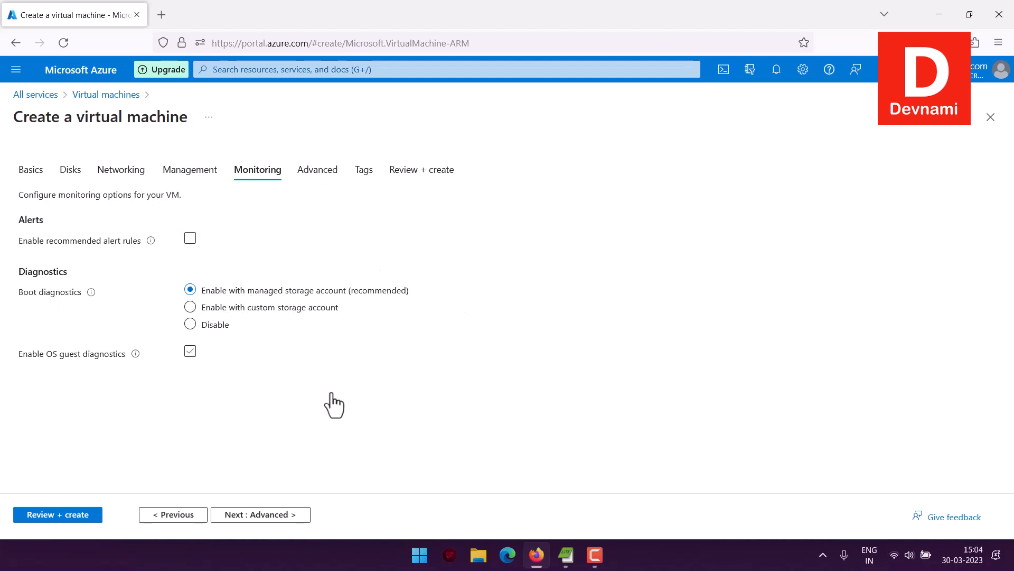
Skip through the Monitoring, Advanced and Tags settings to the Review + create page.
{"action": "left_click", "coordinate": [266, 515]}
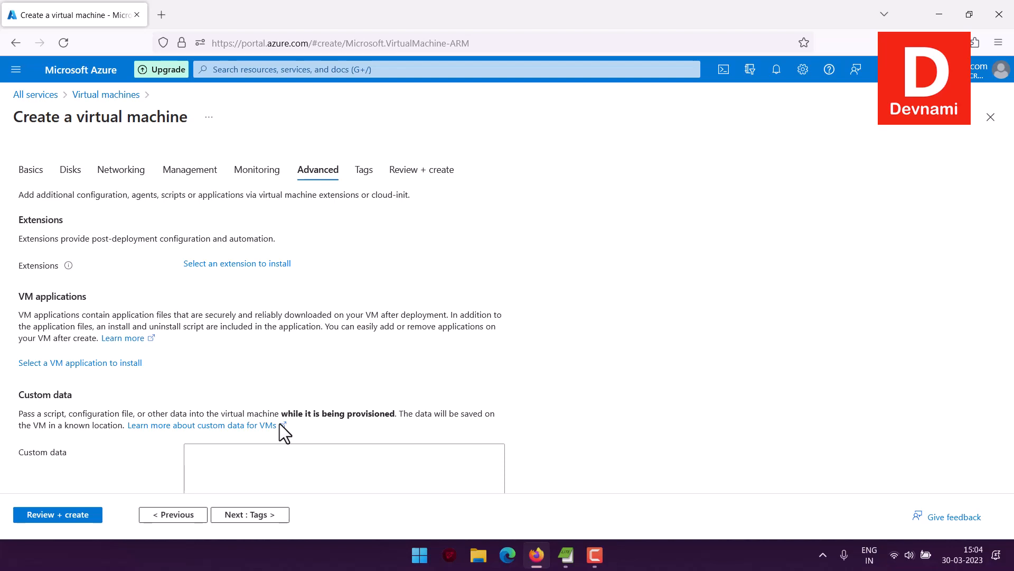
{"action": "scroll", "coordinate": [280, 423], "scroll_direction": "down", "scroll_amount": 10}
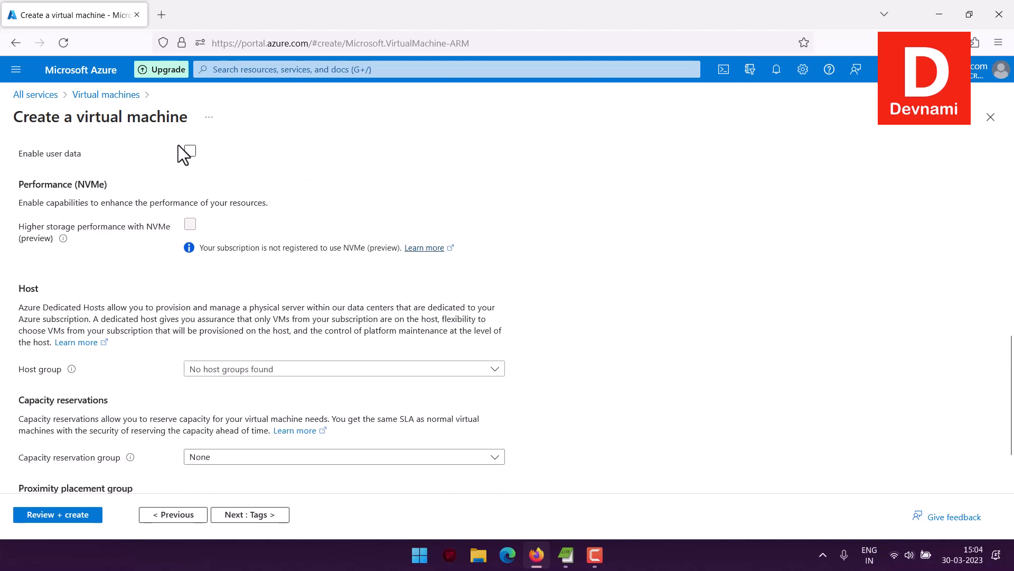
{"action": "scroll", "coordinate": [455, 422], "scroll_direction": "down", "scroll_amount": 3}
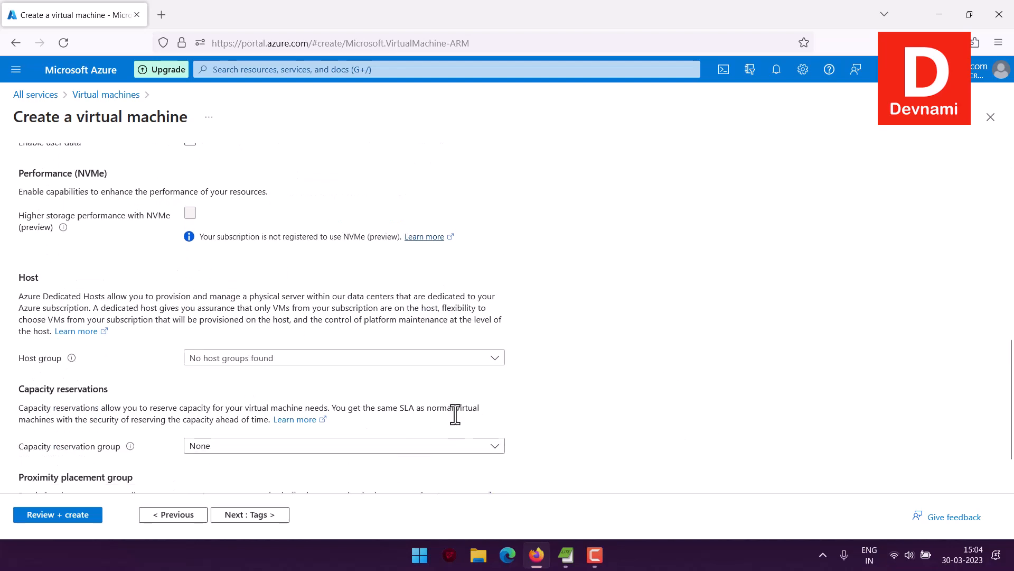
{"action": "left_click", "coordinate": [259, 514]}
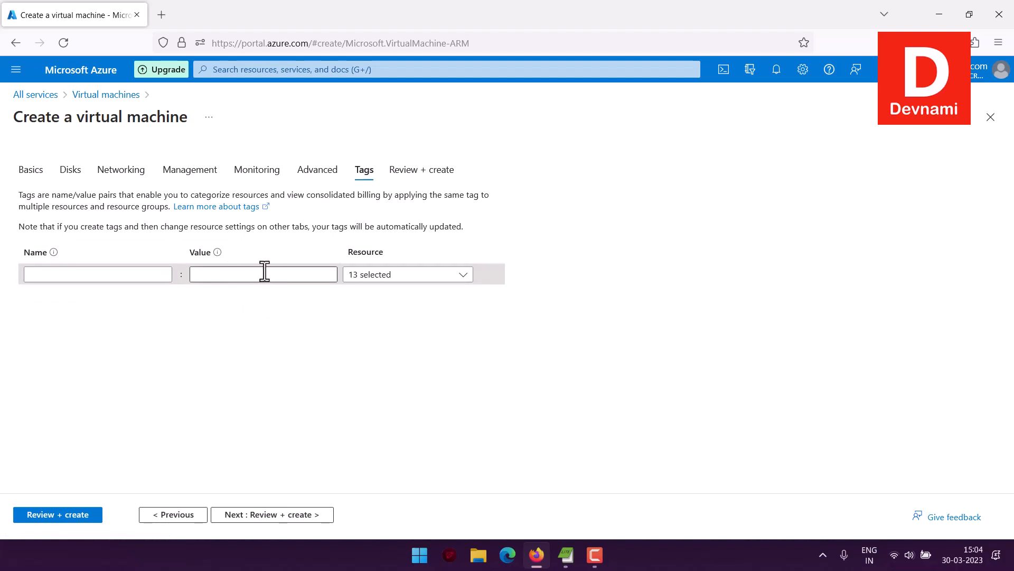
{"action": "left_click", "coordinate": [238, 509]}
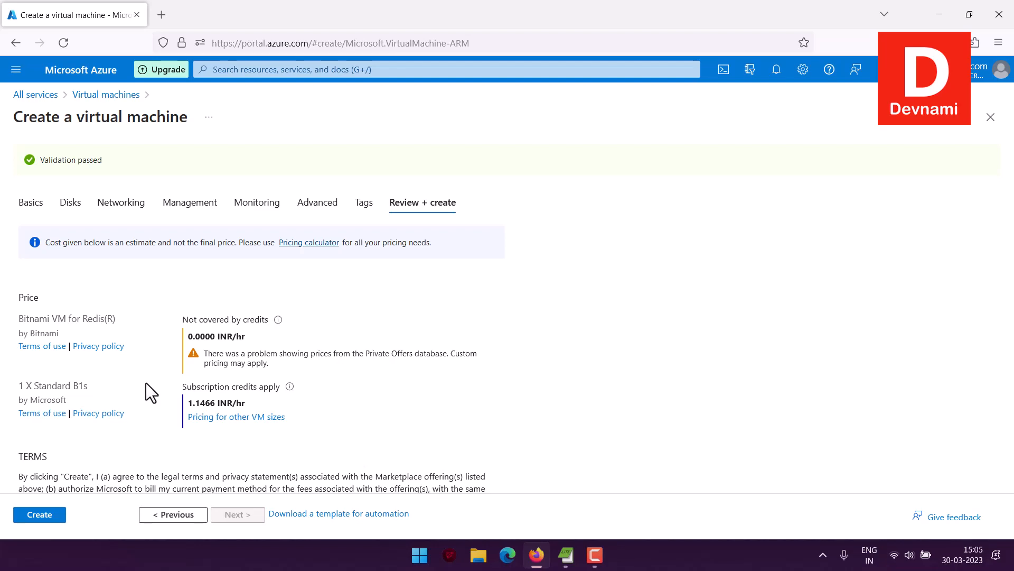
Review the VM summary, then create the VM and download the generated private key.
{"action": "scroll", "coordinate": [145, 383], "scroll_direction": "down", "scroll_amount": 10}
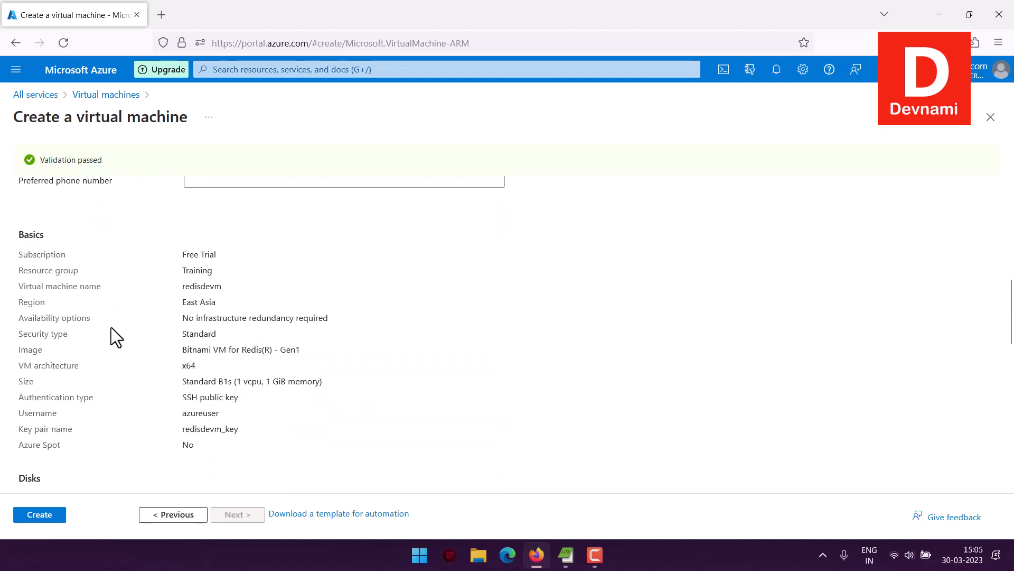
{"action": "scroll", "coordinate": [136, 317], "scroll_direction": "down", "scroll_amount": 8}
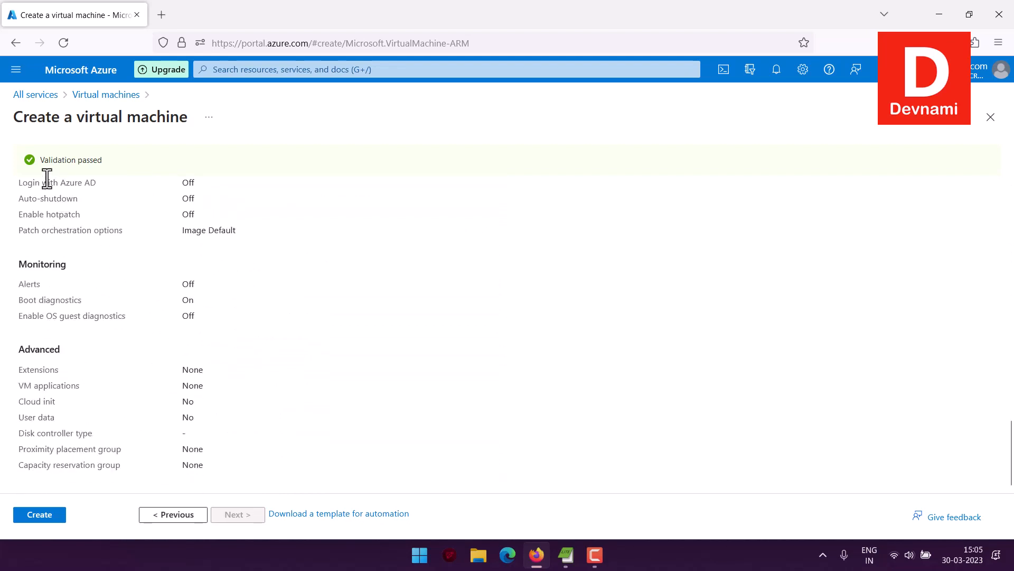
{"action": "left_click", "coordinate": [53, 518]}
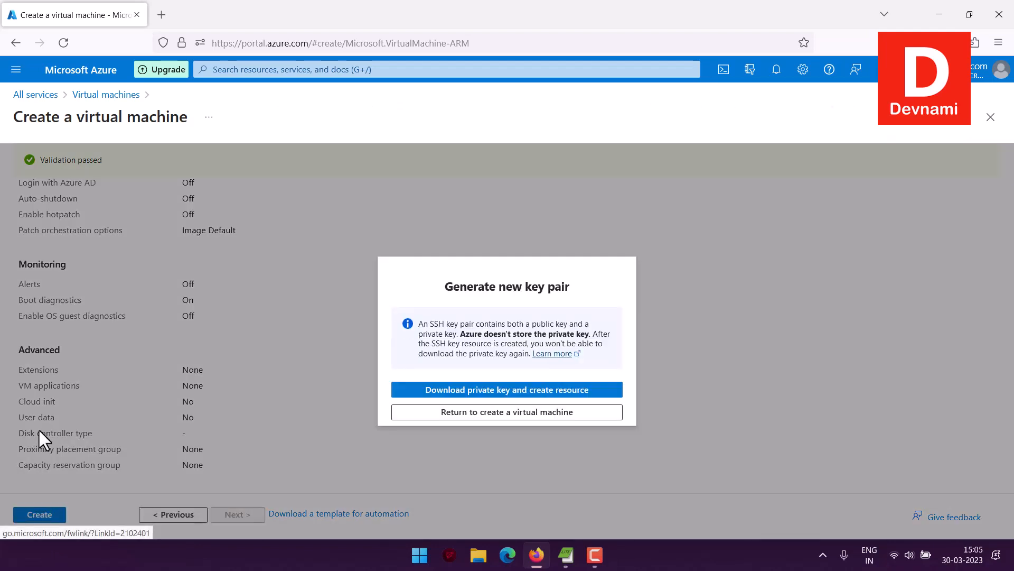
{"action": "left_click", "coordinate": [482, 391]}
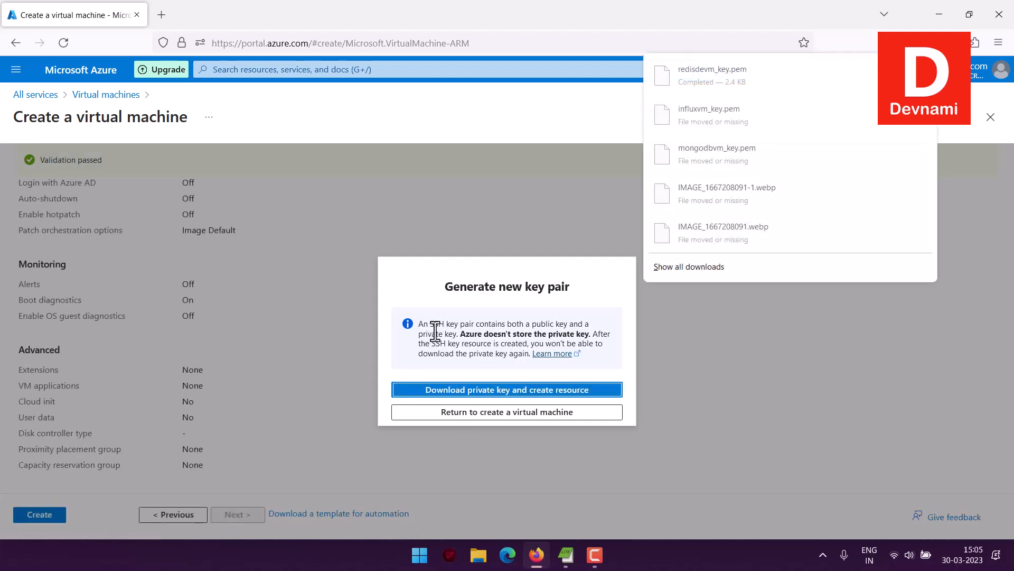
{"action": "left_click", "coordinate": [504, 272]}
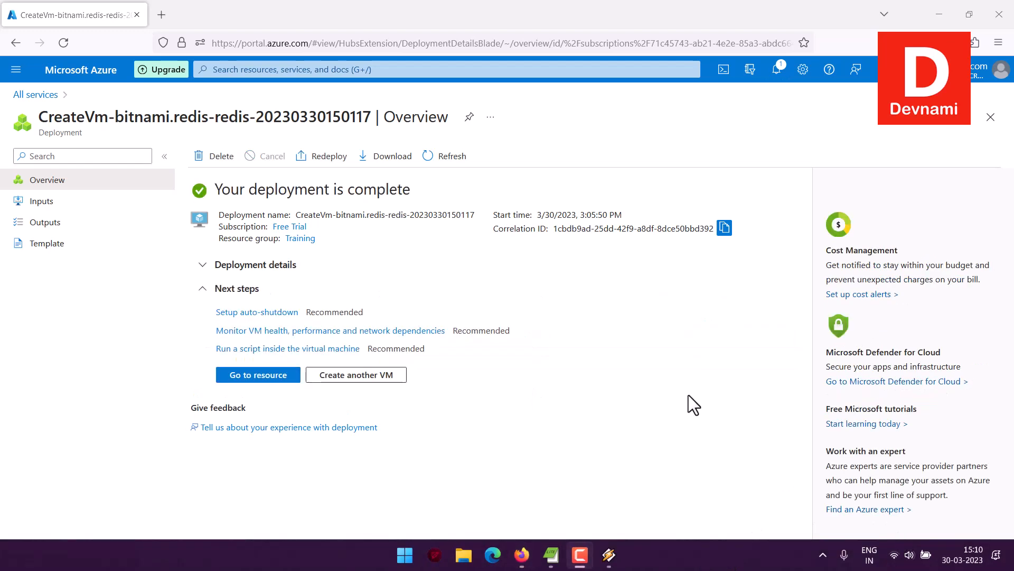
Open the deployed VM resource and copy its public IP address.
{"action": "left_click", "coordinate": [262, 375]}
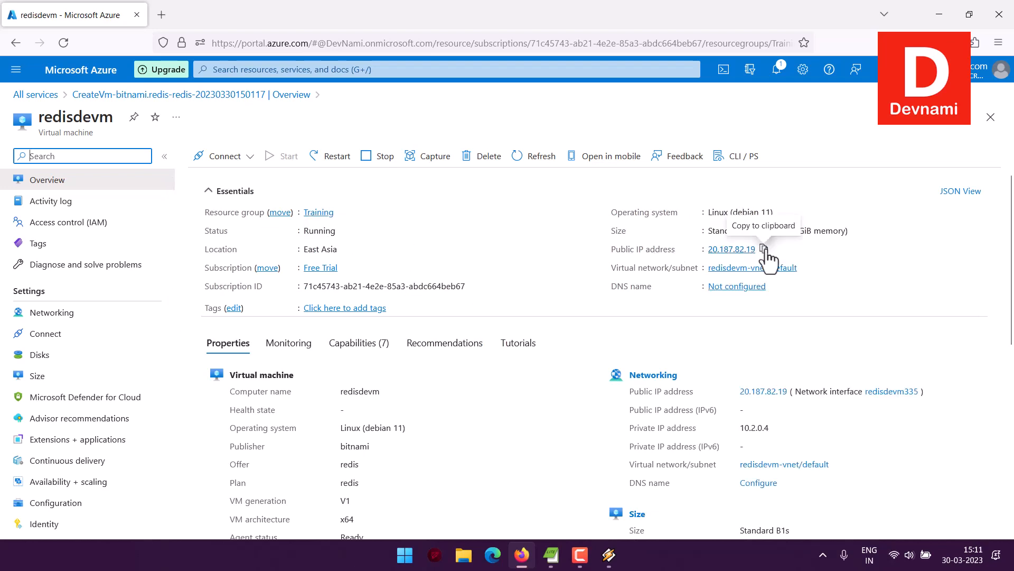
{"action": "left_click", "coordinate": [764, 249]}
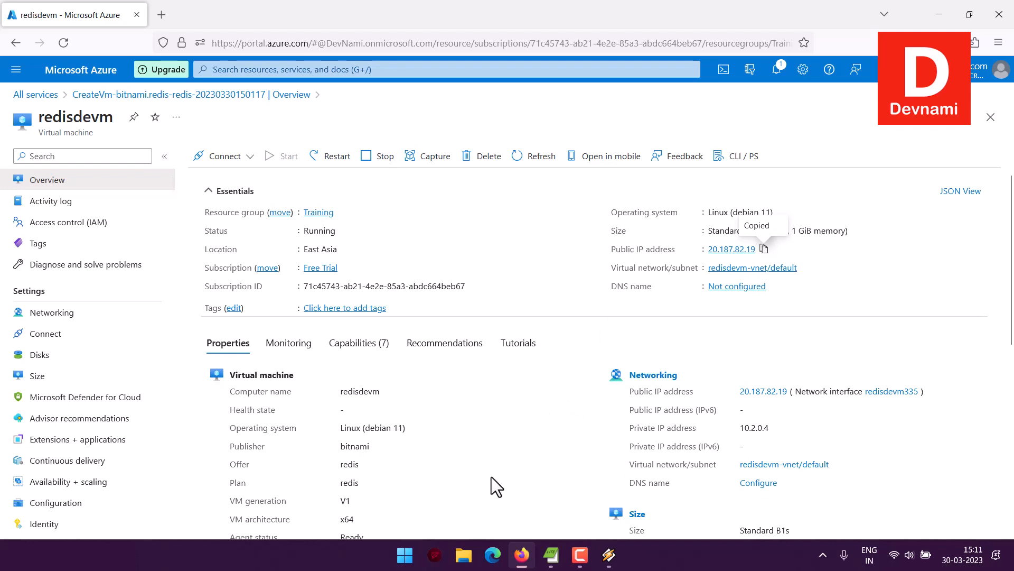
In File Explorer, browse to the azure linux key folder and launch puttygen.exe from the Portables folder.
{"action": "left_click", "coordinate": [463, 555]}
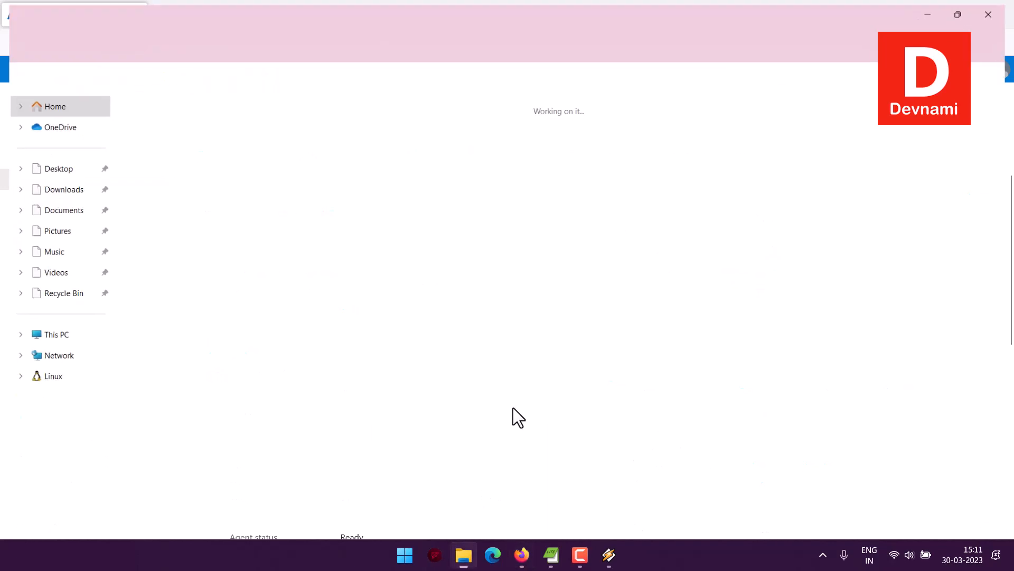
{"action": "left_click", "coordinate": [42, 168]}
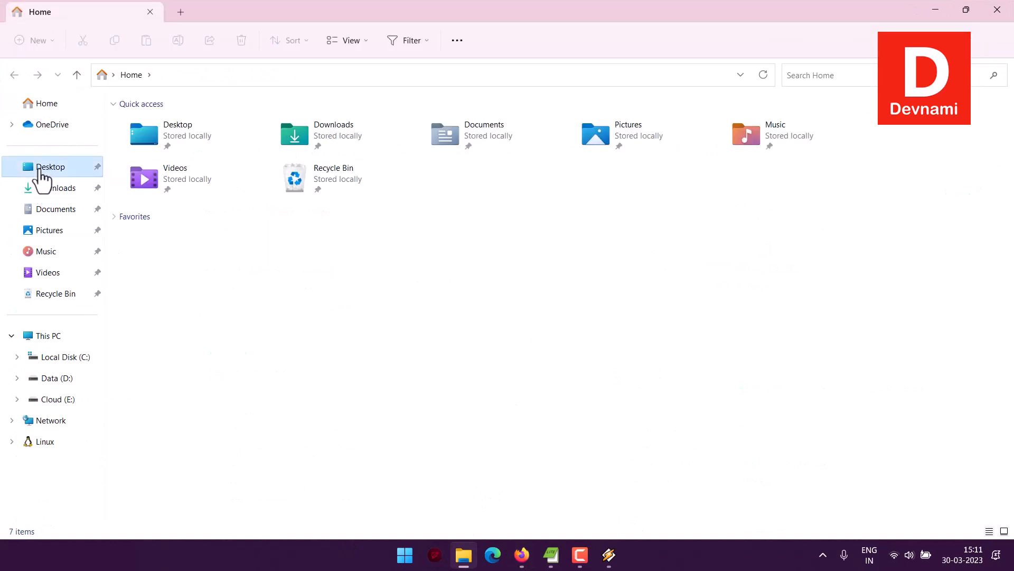
{"action": "left_click", "coordinate": [362, 162]}
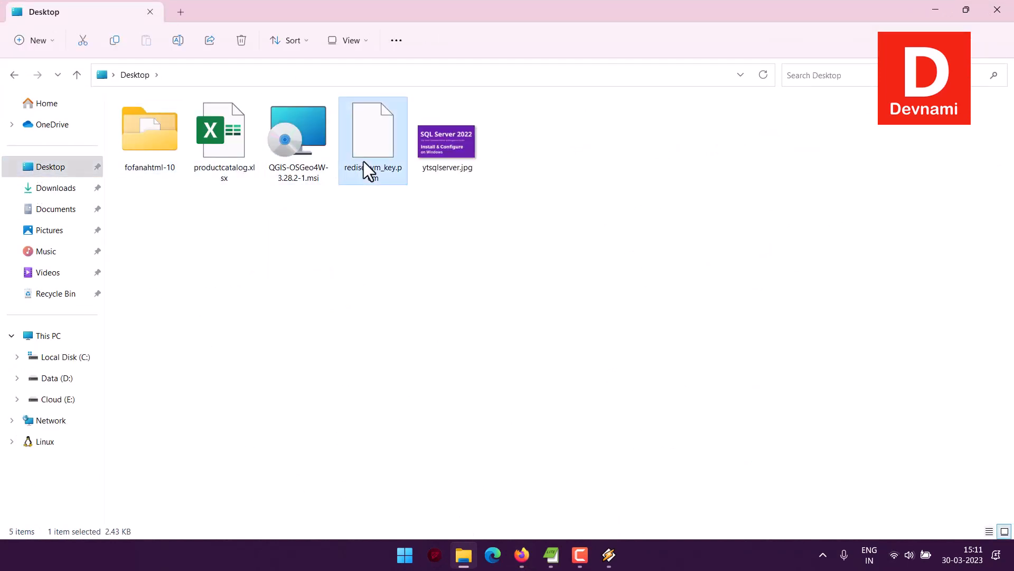
{"action": "left_click", "coordinate": [56, 399]}
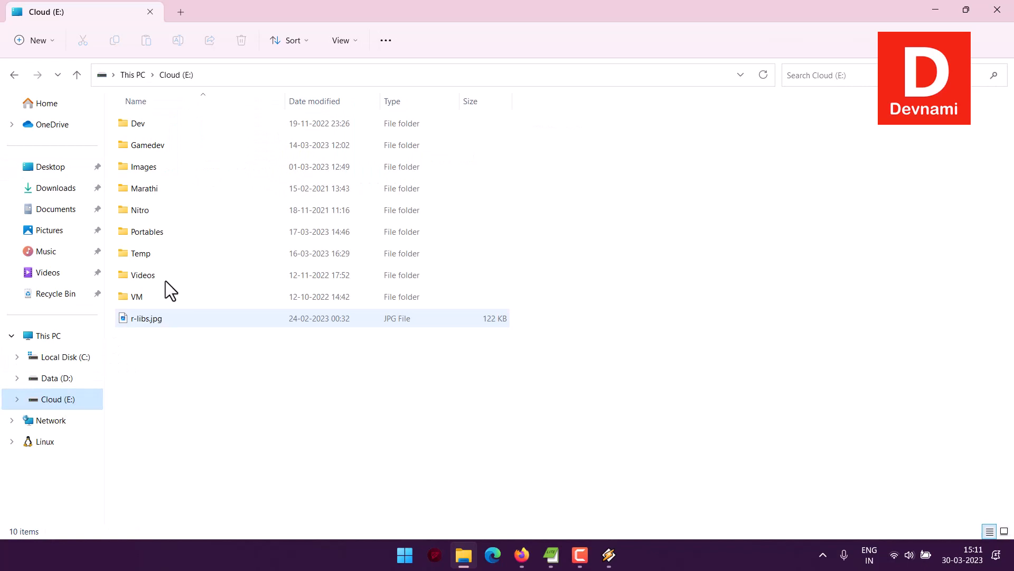
{"action": "double_click", "coordinate": [163, 230]}
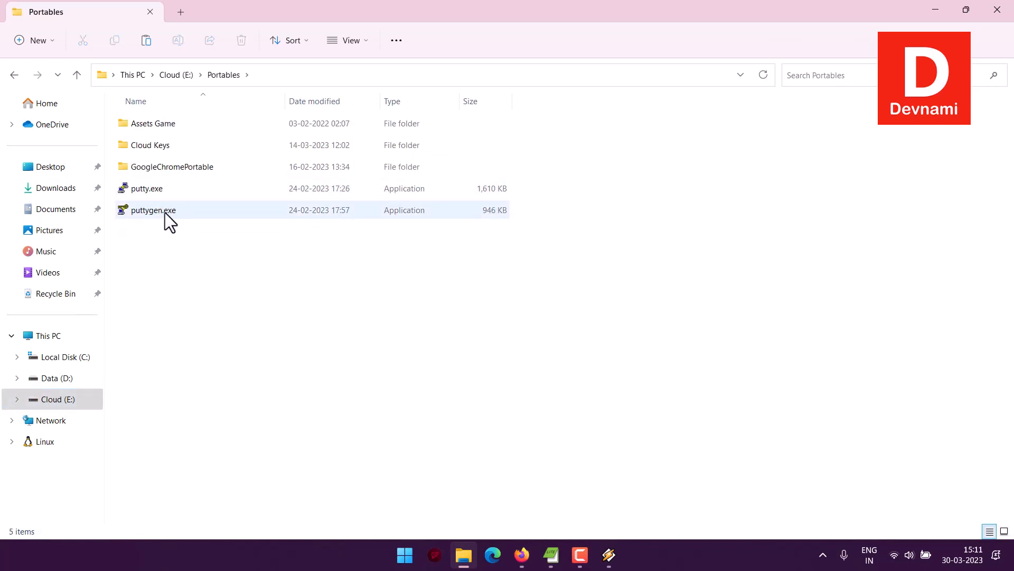
{"action": "double_click", "coordinate": [162, 147]}
{"action": "double_click", "coordinate": [160, 130]}
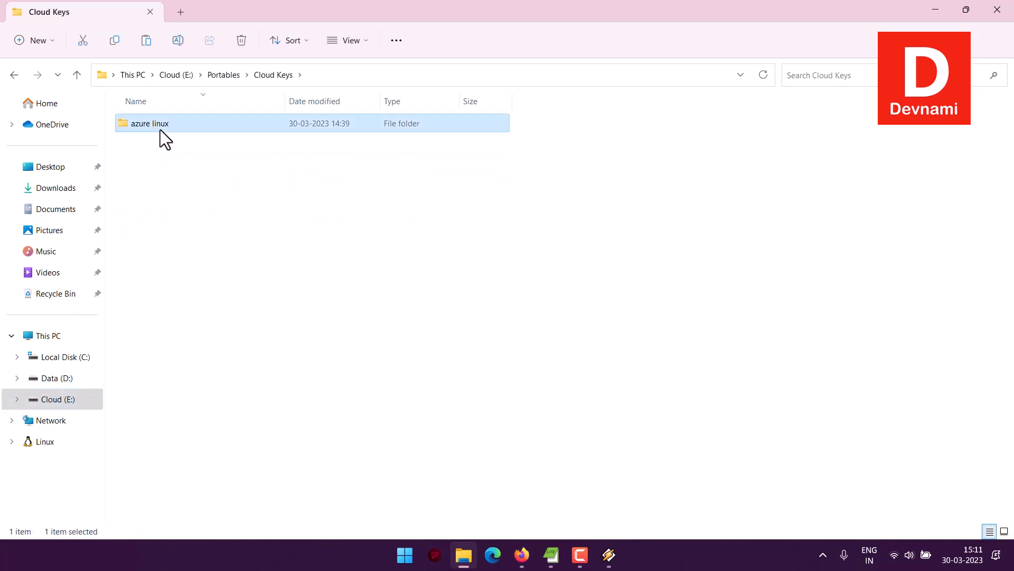
{"action": "left_click", "coordinate": [220, 74]}
{"action": "double_click", "coordinate": [160, 211]}
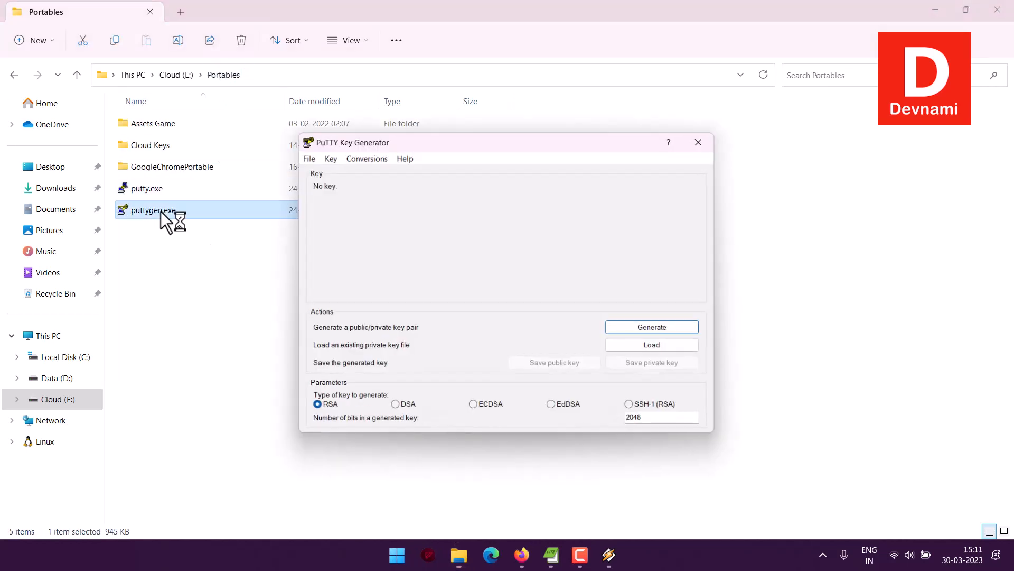
Import the redisdevm_key.pem private key into PuTTY Key Generator.
{"action": "left_click", "coordinate": [366, 156]}
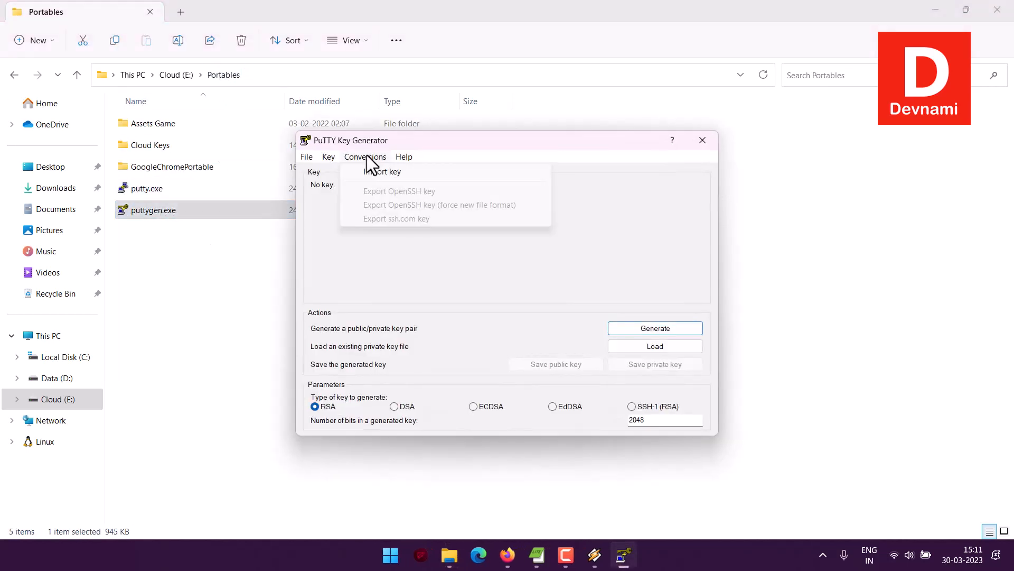
{"action": "left_click", "coordinate": [367, 172]}
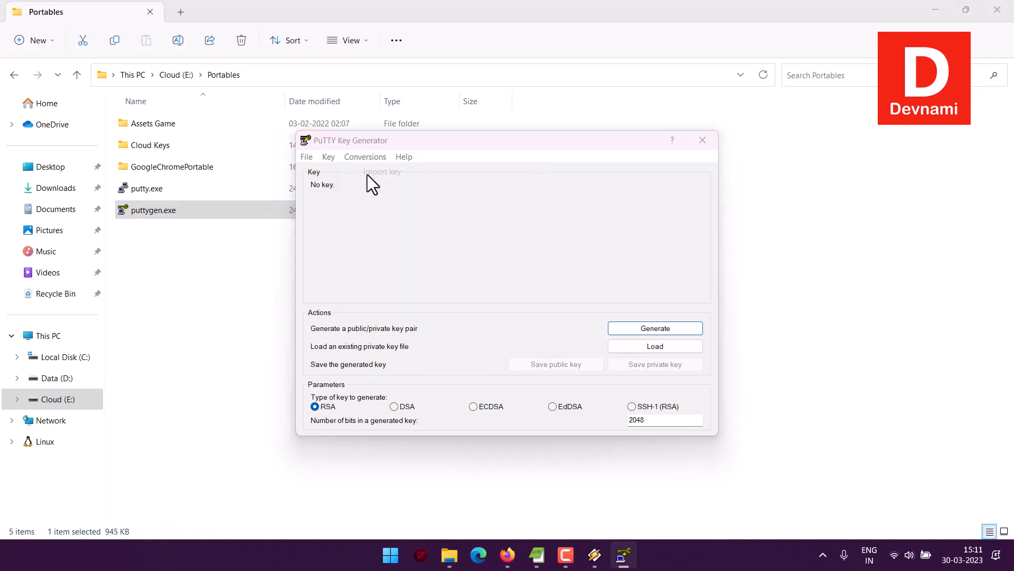
{"action": "left_click", "coordinate": [455, 271]}
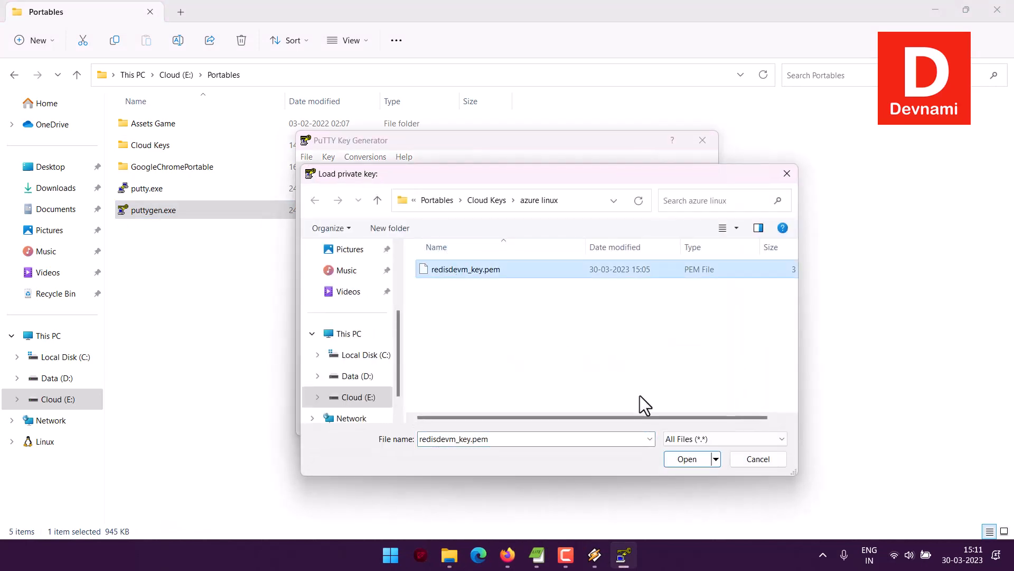
{"action": "left_click", "coordinate": [687, 460]}
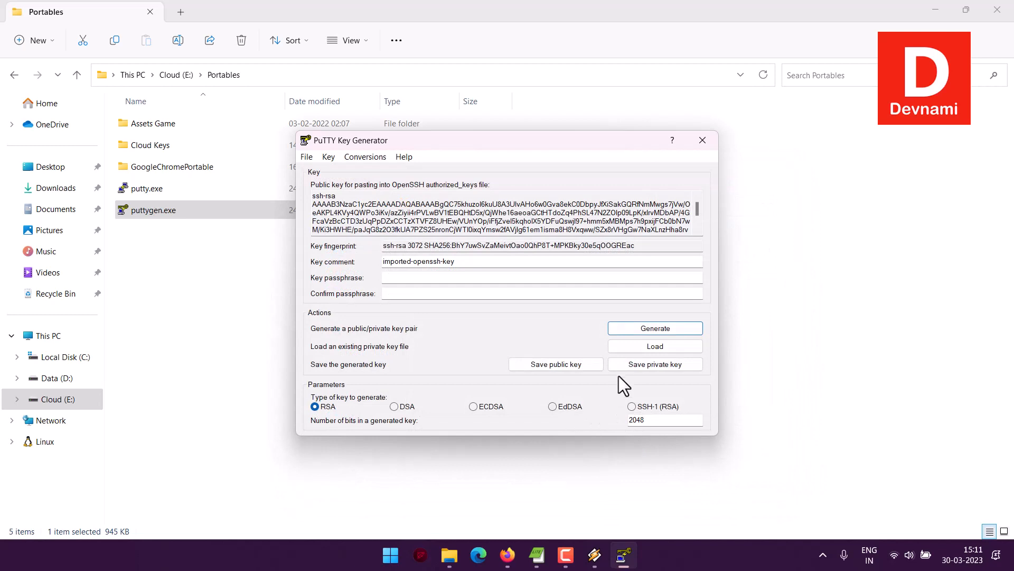
Save the private key without a passphrase as redis.ppk.
{"action": "left_click", "coordinate": [626, 366]}
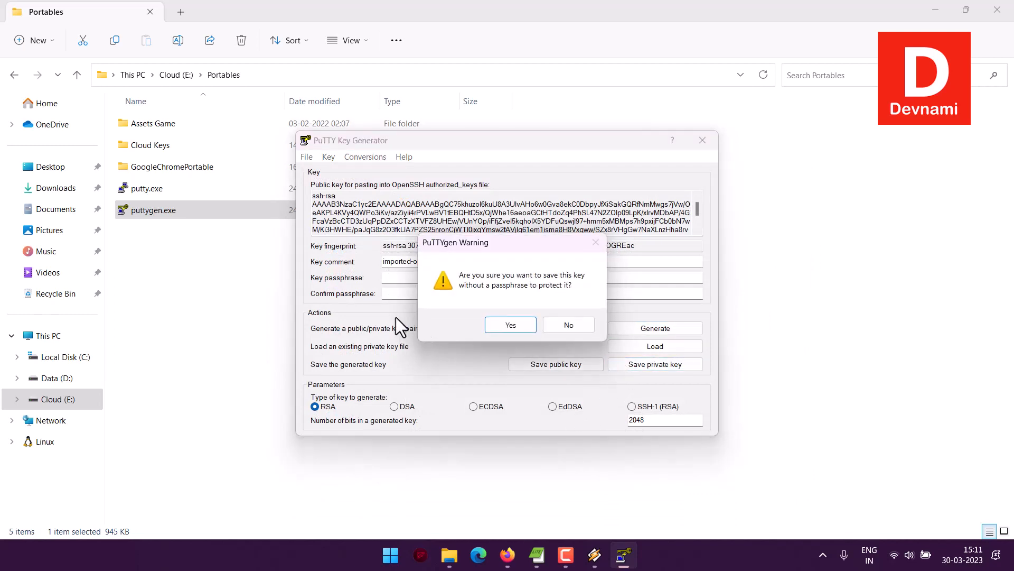
{"action": "left_click", "coordinate": [497, 325]}
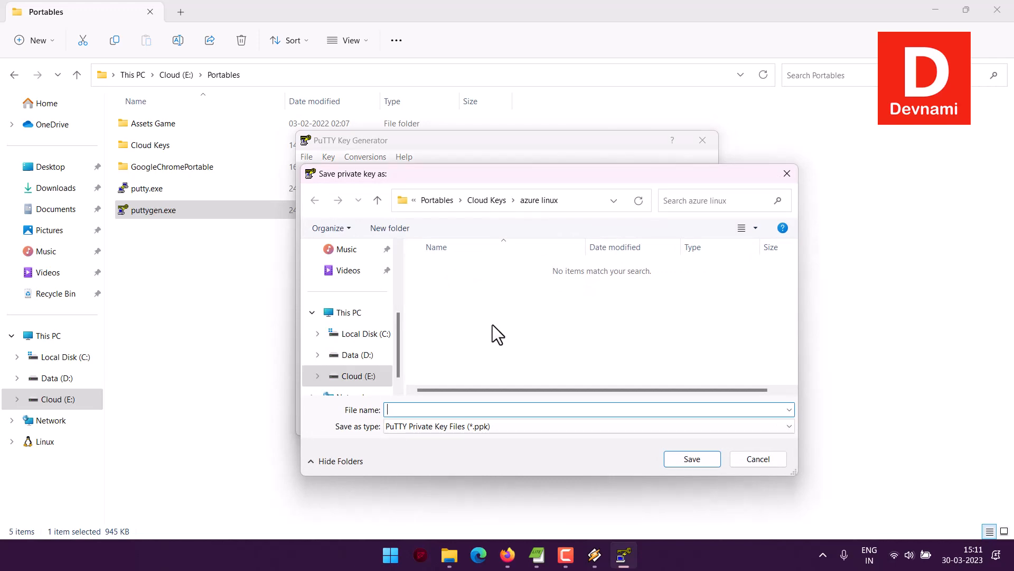
{"action": "type", "text": "redis.ppk"}
{"action": "key", "text": "Return"}
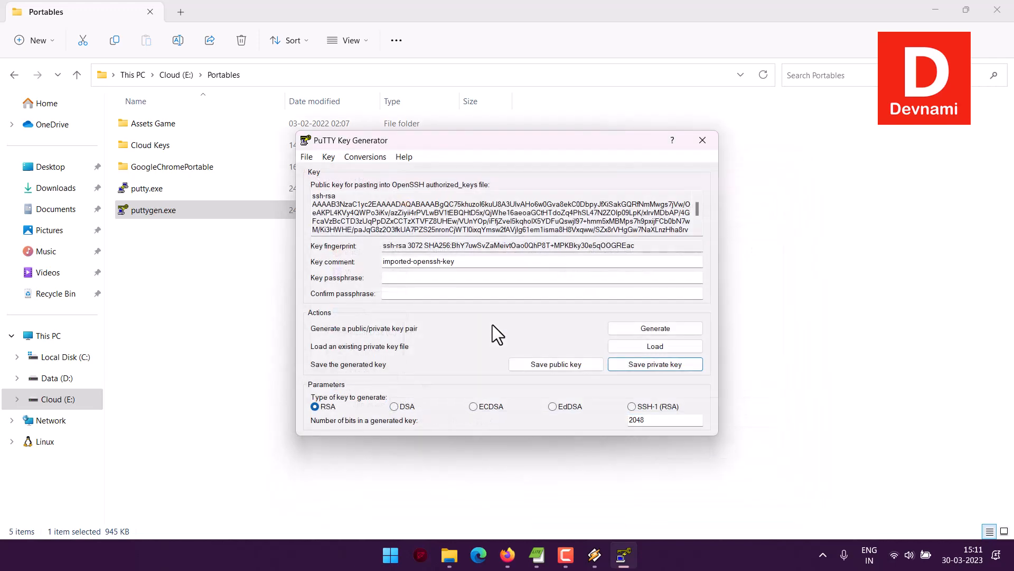
Save the public key as redis.pub and close PuTTY Key Generator.
{"action": "left_click", "coordinate": [530, 362]}
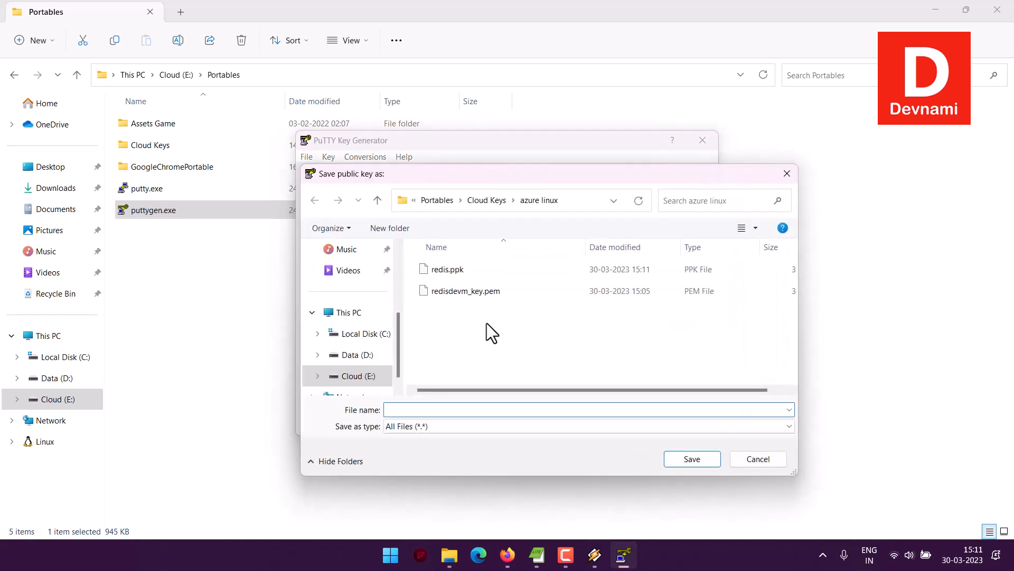
{"action": "type", "text": "redis.pub"}
{"action": "key", "text": "Return"}
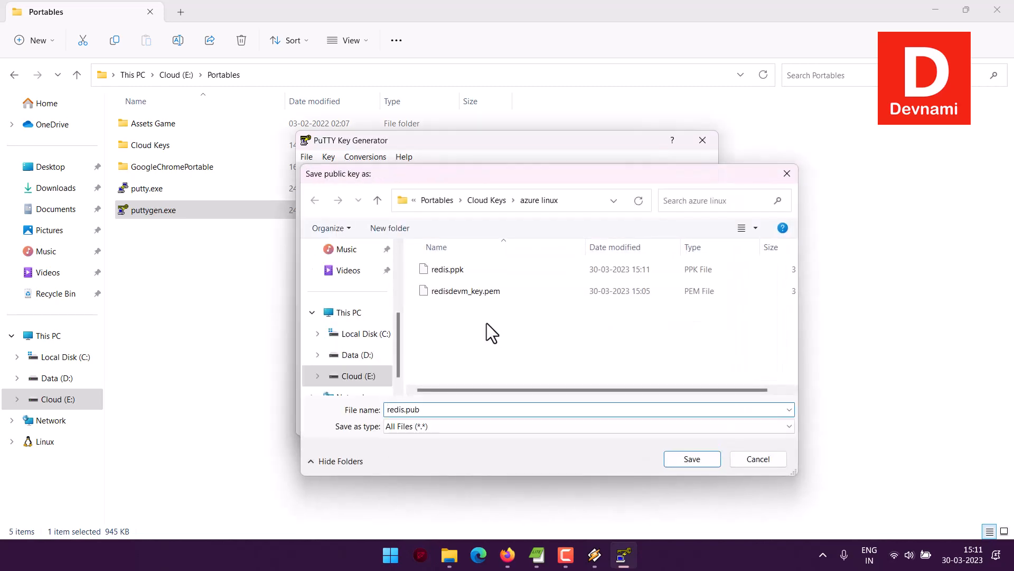
{"action": "left_click", "coordinate": [702, 140]}
Launch putty.exe and delete the saved influx session.
{"action": "double_click", "coordinate": [136, 183]}
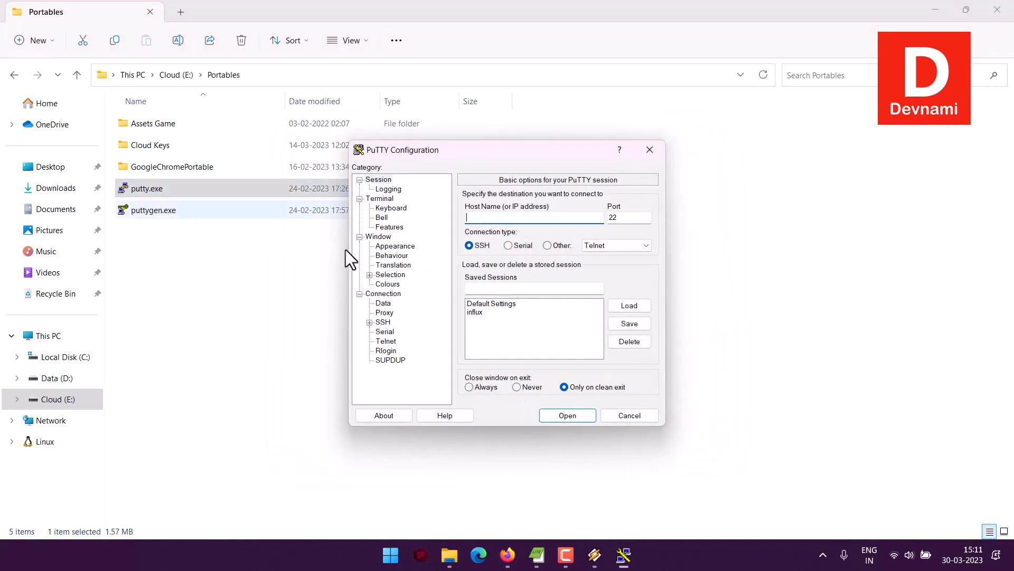
{"action": "left_click", "coordinate": [483, 313]}
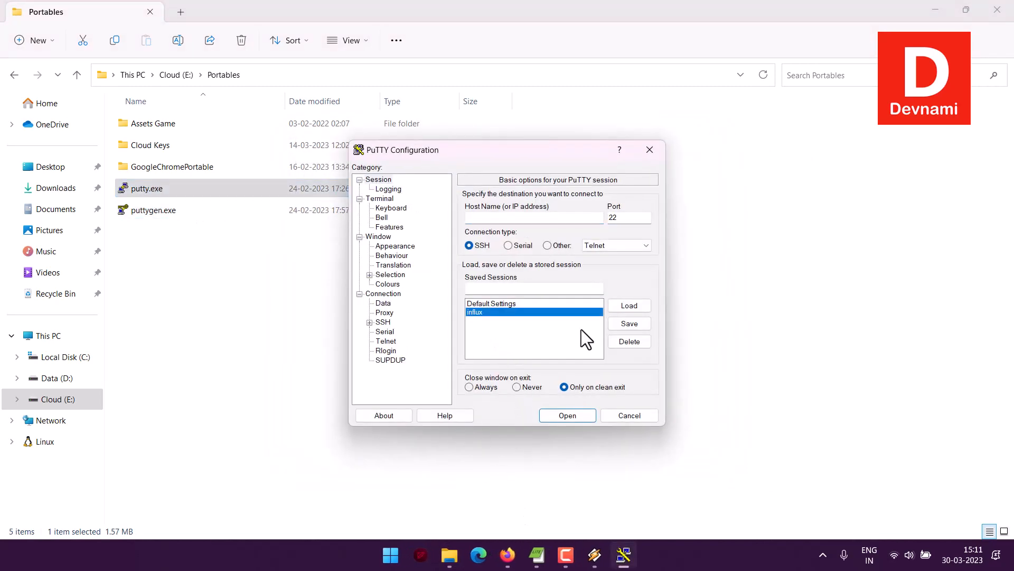
{"action": "left_click", "coordinate": [611, 341]}
Name the new PuTTY session redis and paste the VM's public IP address 20.187.82.19 as the host name.
{"action": "left_click", "coordinate": [498, 289]}
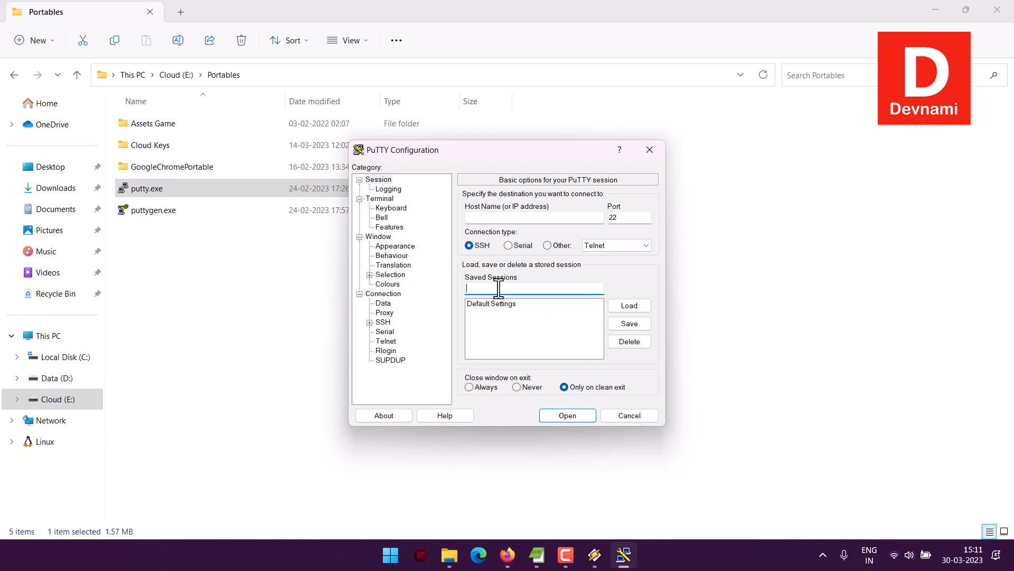
{"action": "type", "text": "redis"}
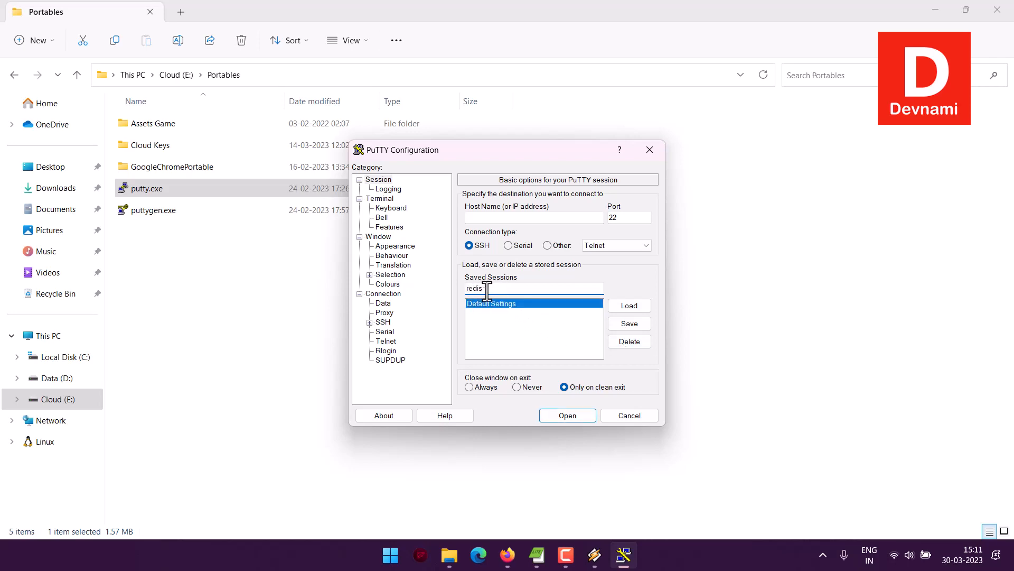
{"action": "left_click", "coordinate": [507, 555]}
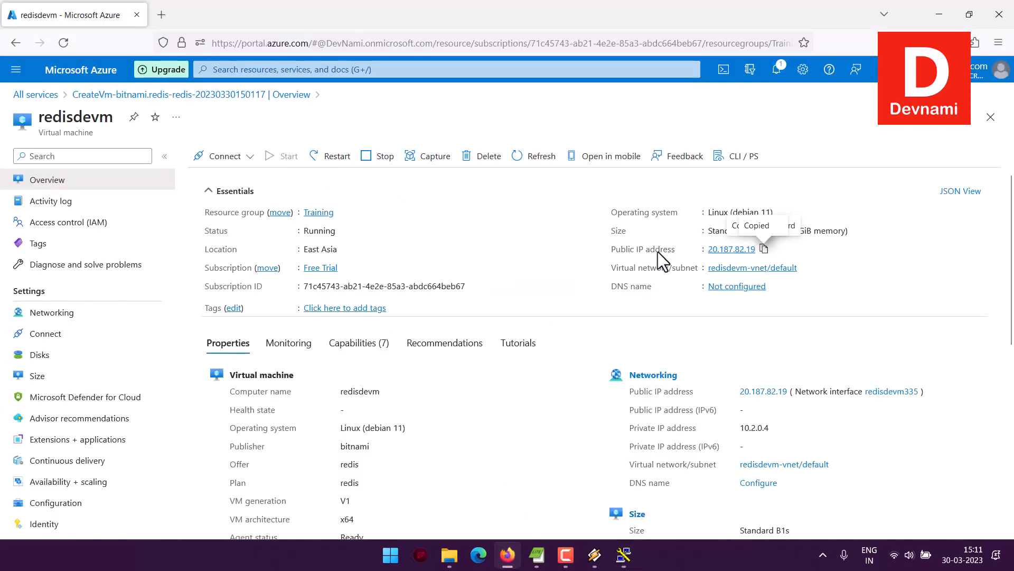
{"action": "left_click", "coordinate": [764, 248]}
{"action": "left_click", "coordinate": [623, 556]}
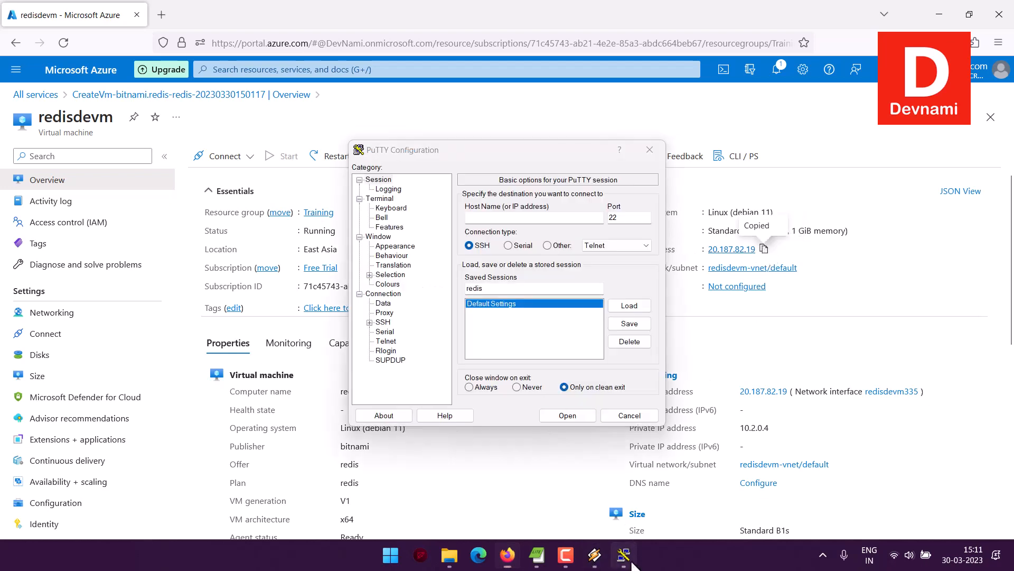
{"action": "left_click", "coordinate": [494, 217]}
{"action": "key", "text": "ctrl+v"}
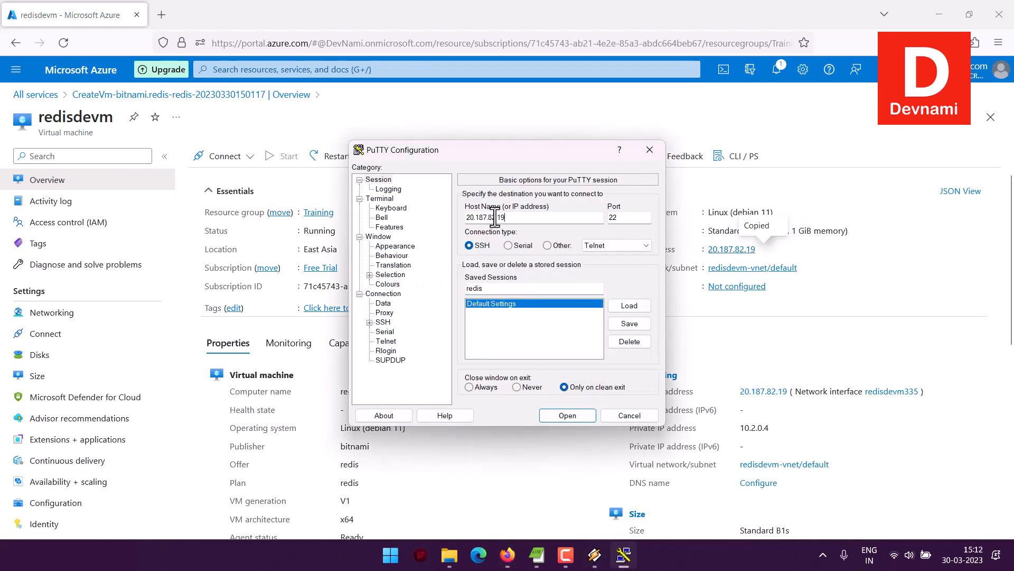
Set the SSH authentication private key file to redis.ppk.
{"action": "left_click", "coordinate": [370, 322]}
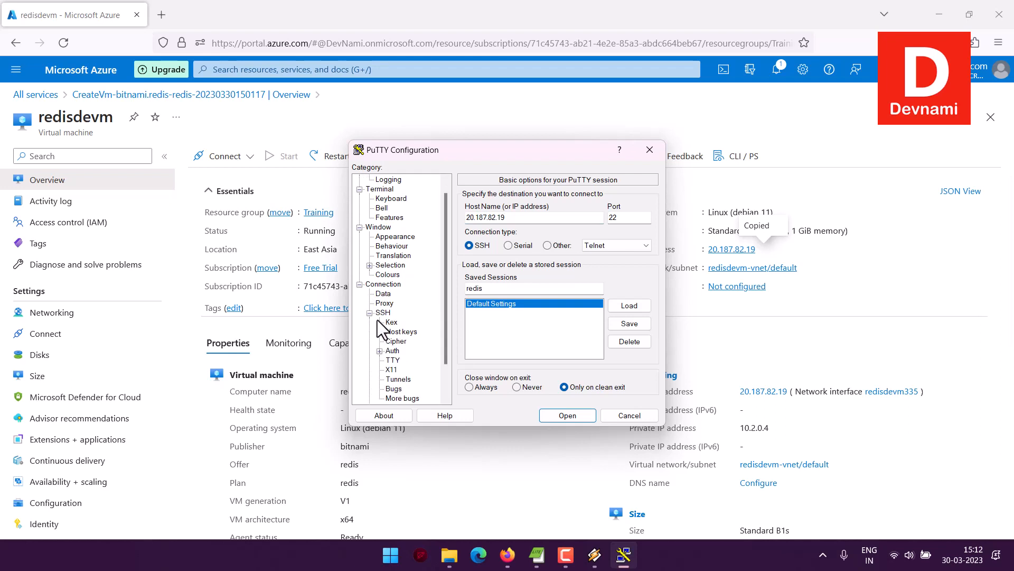
{"action": "left_click", "coordinate": [380, 350]}
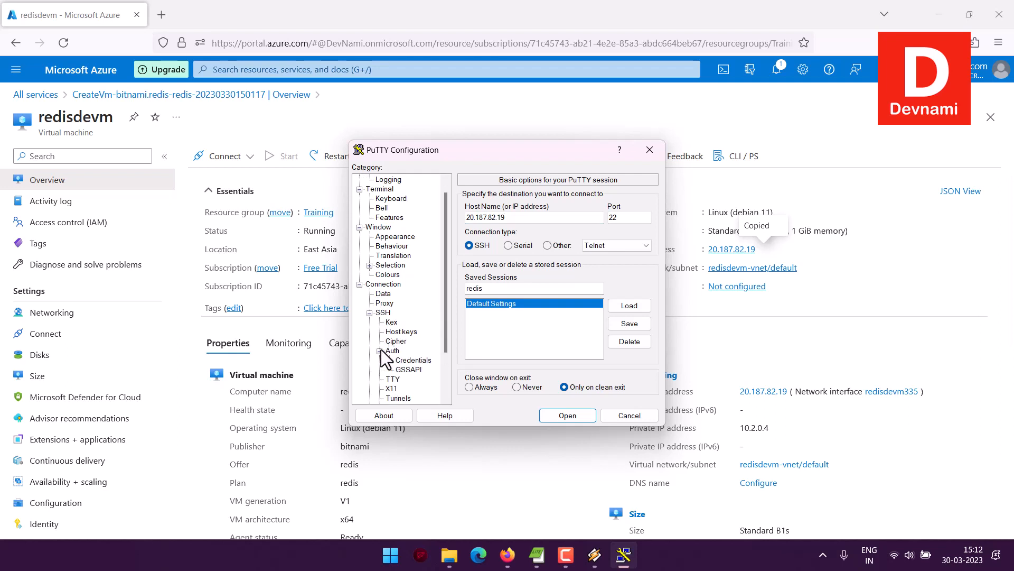
{"action": "left_click", "coordinate": [414, 361]}
{"action": "left_click", "coordinate": [483, 218]}
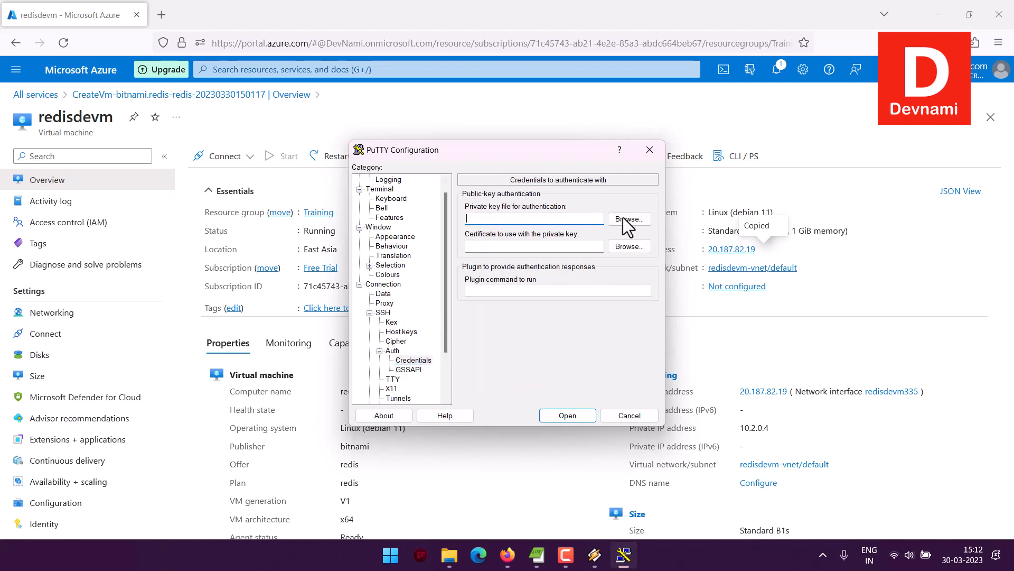
{"action": "left_click", "coordinate": [627, 219]}
{"action": "left_click", "coordinate": [499, 267]}
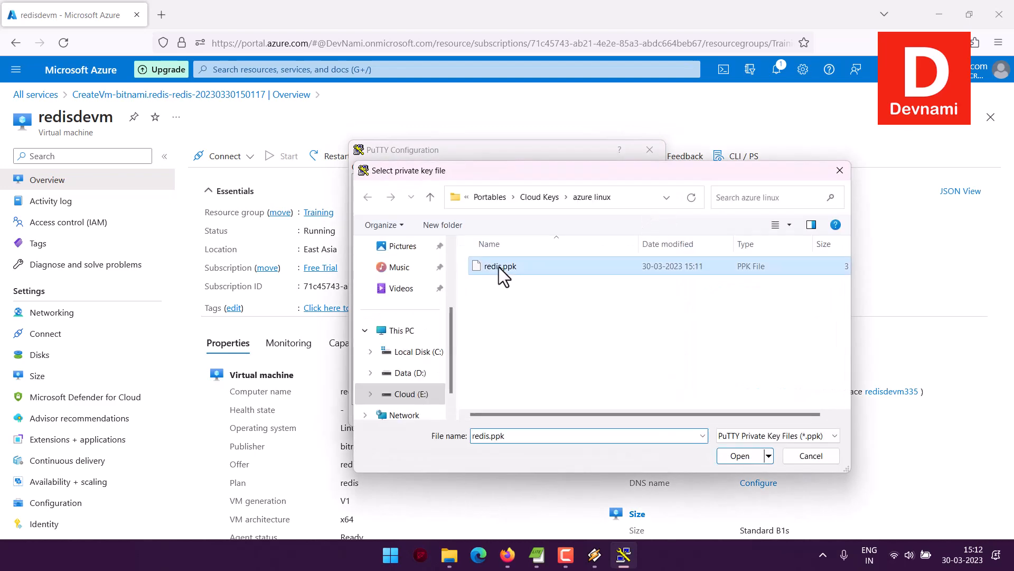
{"action": "left_click", "coordinate": [739, 455]}
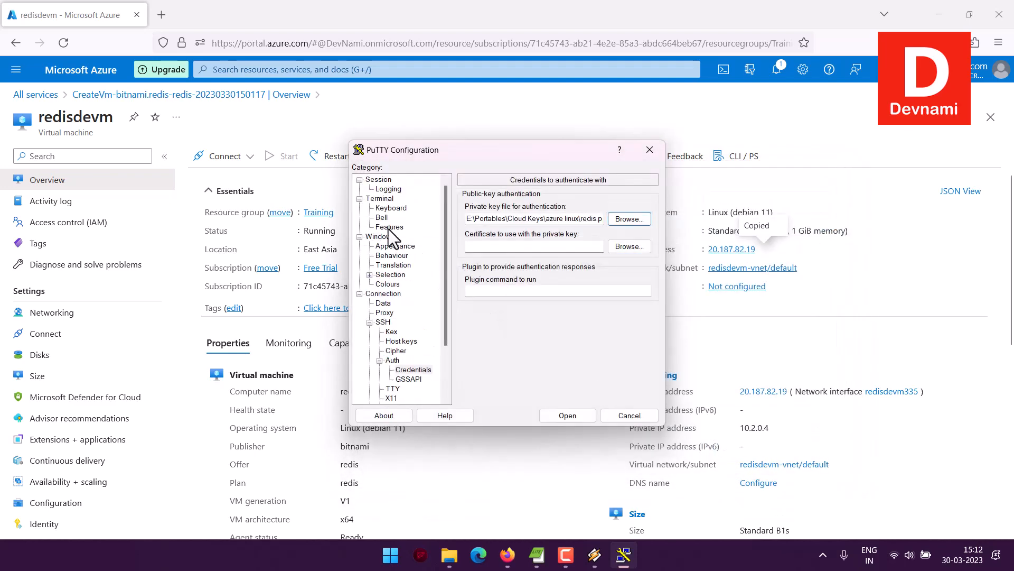
Save the redis session and open the connection, accepting the server's host key.
{"action": "left_click", "coordinate": [375, 180]}
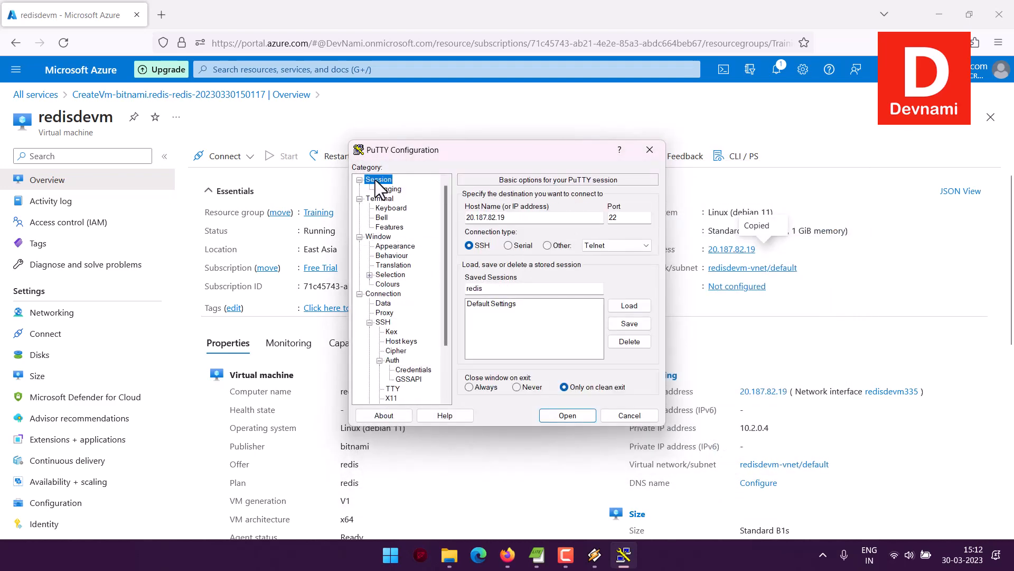
{"action": "left_click", "coordinate": [615, 324]}
{"action": "left_click", "coordinate": [563, 416]}
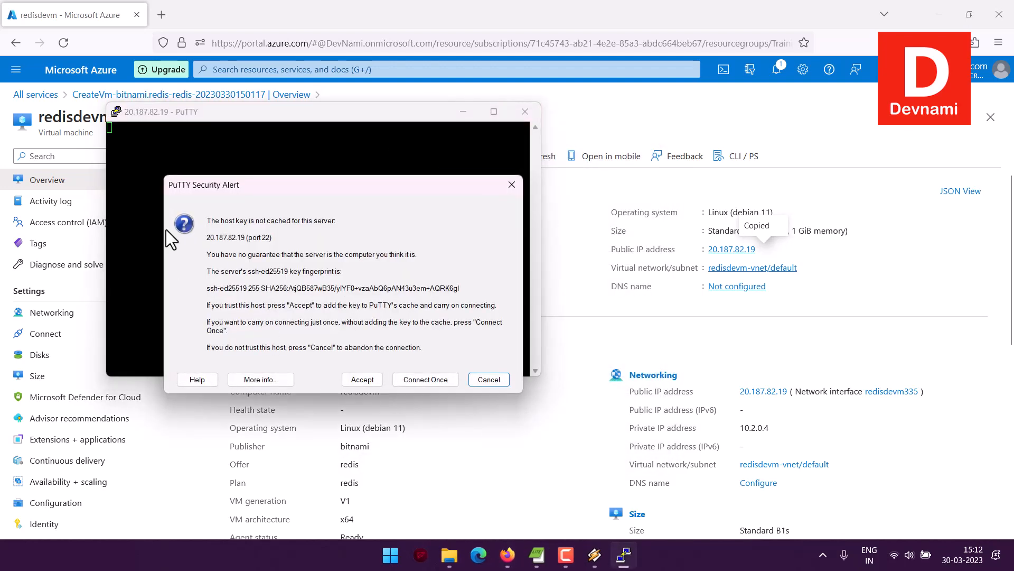
{"action": "left_click", "coordinate": [356, 380]}
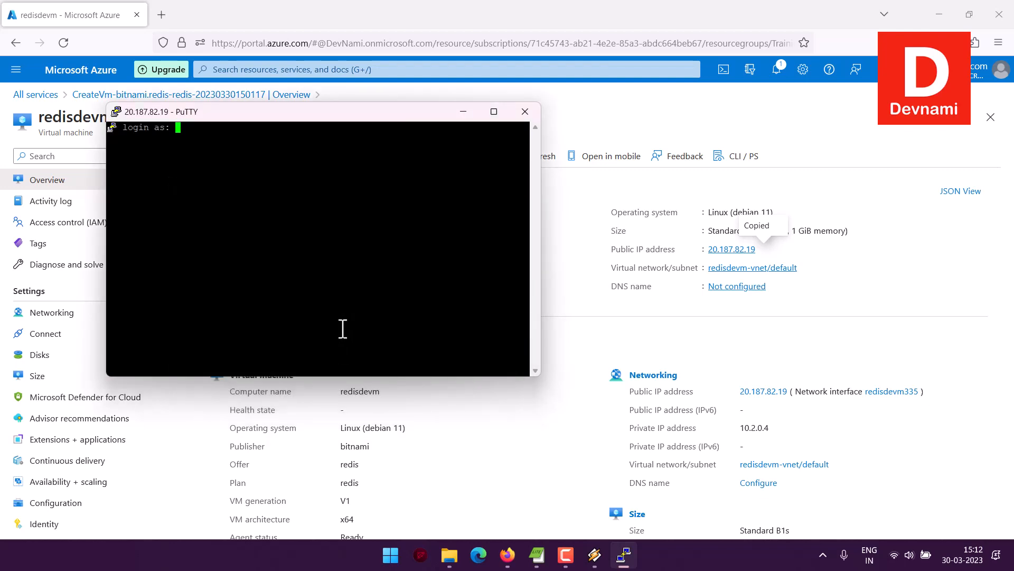
Log in as azureuser and start redis-cli.
{"action": "type", "text": "azureuser"}
{"action": "key", "text": "Return"}
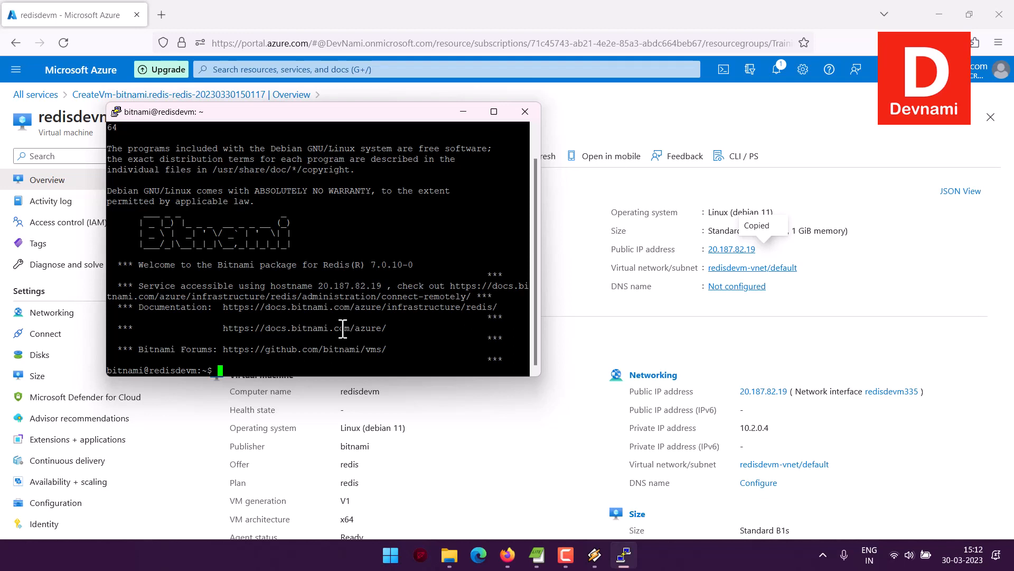
{"action": "type", "text": "redis-cli"}
{"action": "key", "text": "Return"}
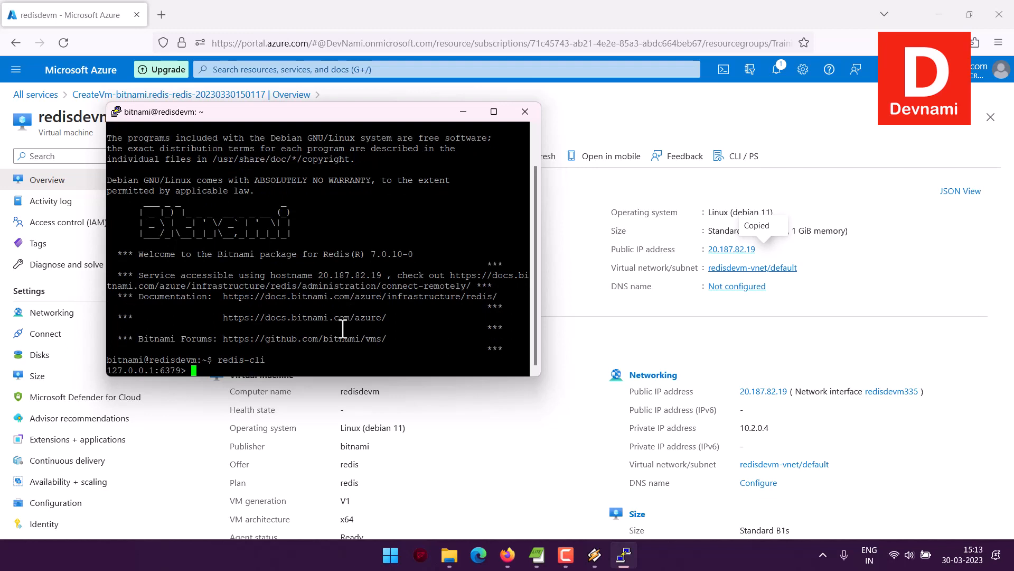
Run the ping command at the redis-cli prompt.
{"action": "type", "text": "ping p"}
{"action": "key", "text": "BackSpace"}
{"action": "key", "text": "BackSpace"}
{"action": "key", "text": "Return"}
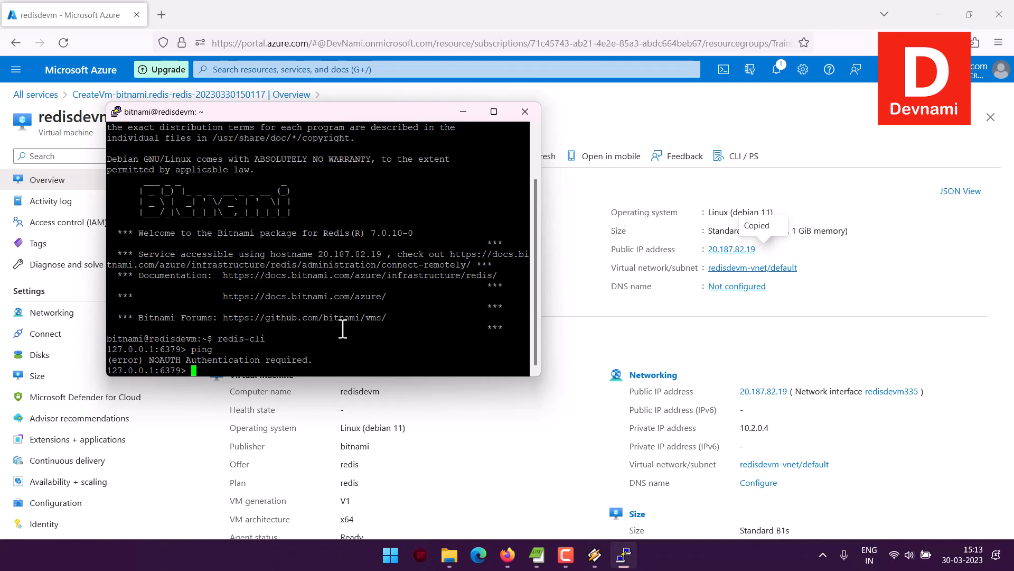
Try to query the version with redis-cli --version and redis-cli version at the prompt.
{"action": "type", "text": "redis-cli versi"}
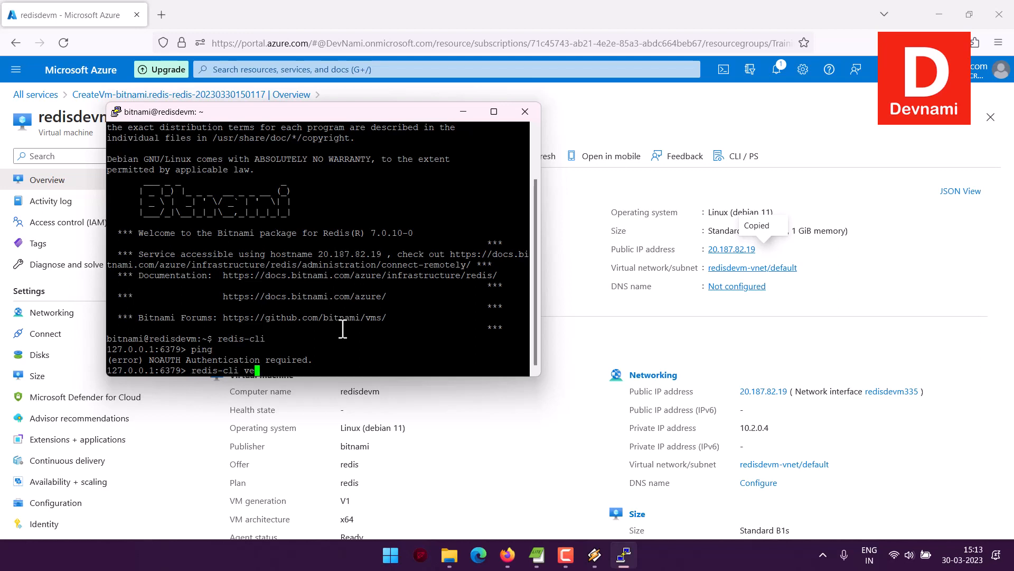
{"action": "key", "text": "BackSpace"}
{"action": "key", "text": "BackSpace"}
{"action": "key", "text": "BackSpace"}
{"action": "key", "text": "BackSpace"}
{"action": "key", "text": "BackSpace"}
{"action": "type", "text": "--version"}
{"action": "key", "text": "Return"}
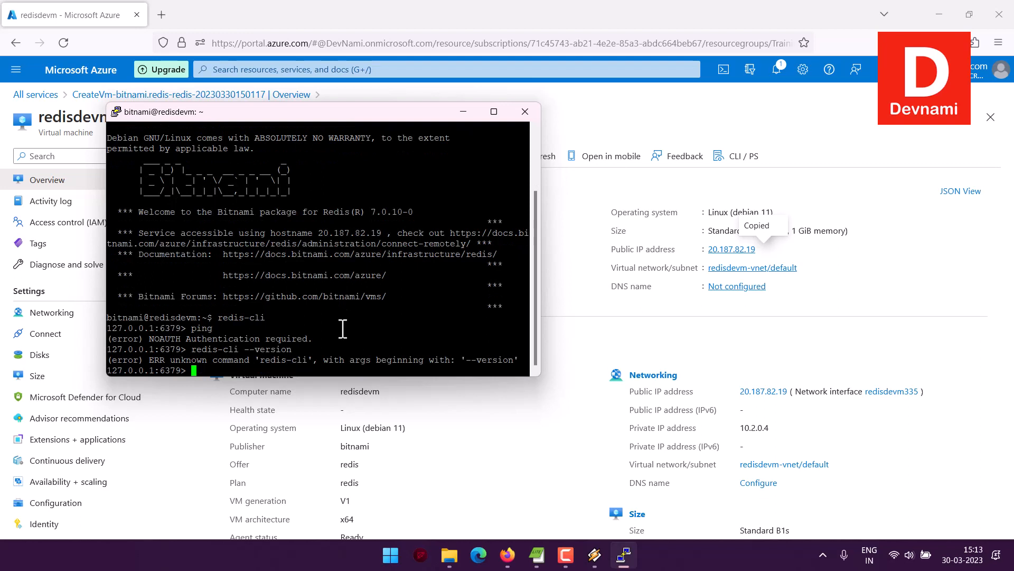
{"action": "type", "text": "redis-cli version"}
{"action": "key", "text": "Return"}
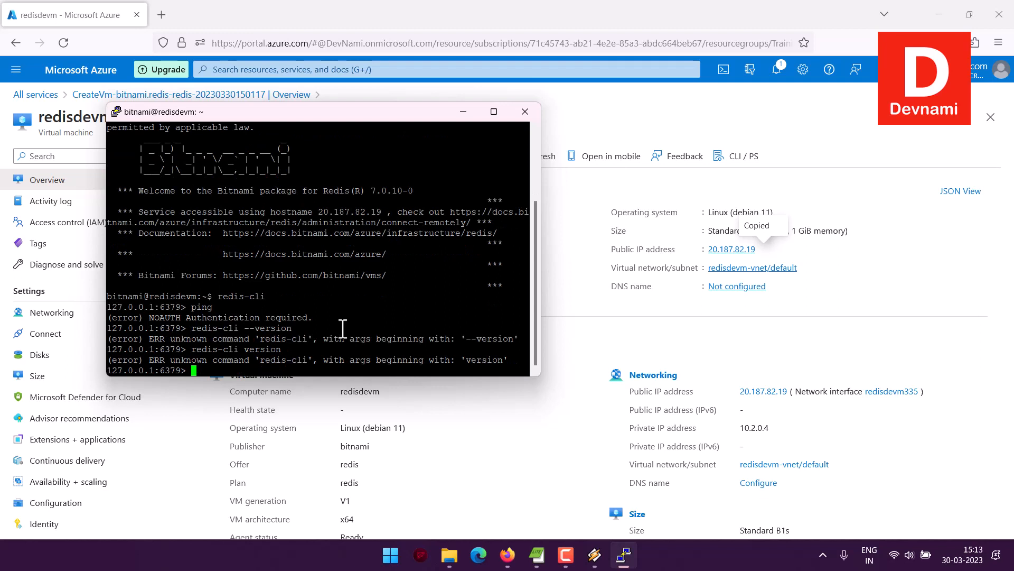
Try the redis-cli help command at the prompt.
{"action": "type", "text": "redis-cli help"}
{"action": "key", "text": "Return"}
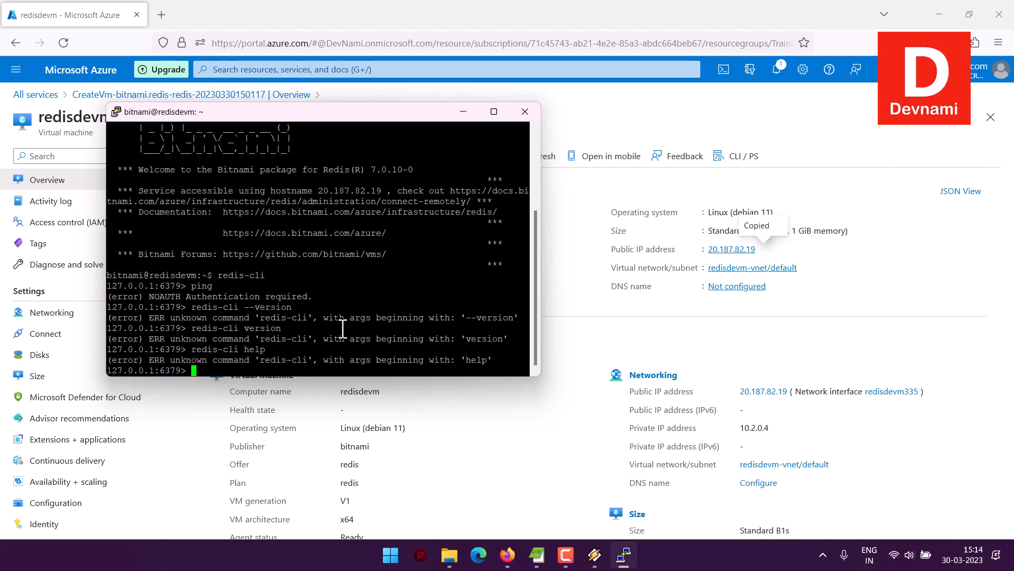
Exit redis-cli and close the SSH session.
{"action": "type", "text": "exit"}
{"action": "key", "text": "Return"}
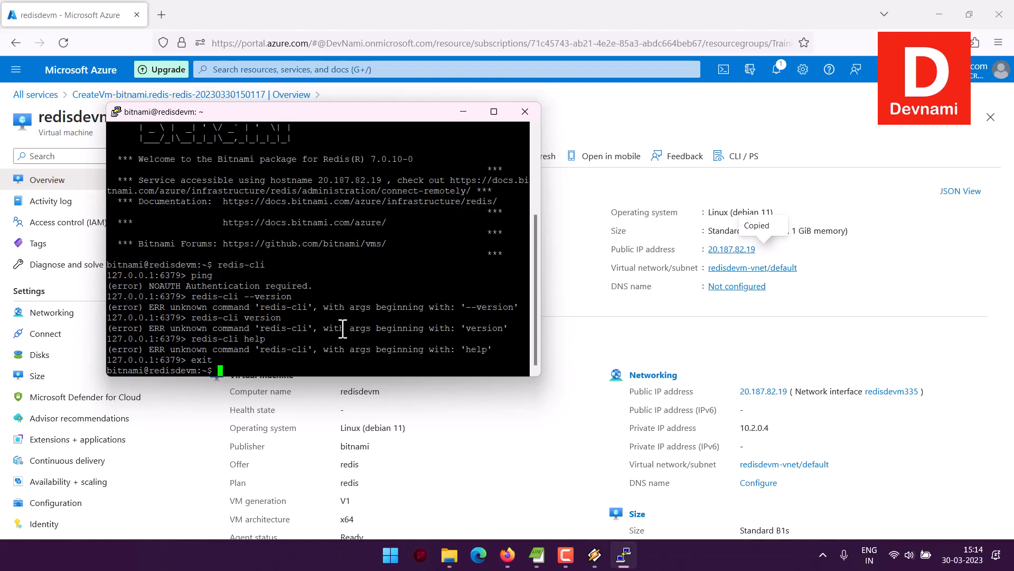
{"action": "type", "text": "exit"}
{"action": "key", "text": "Return"}
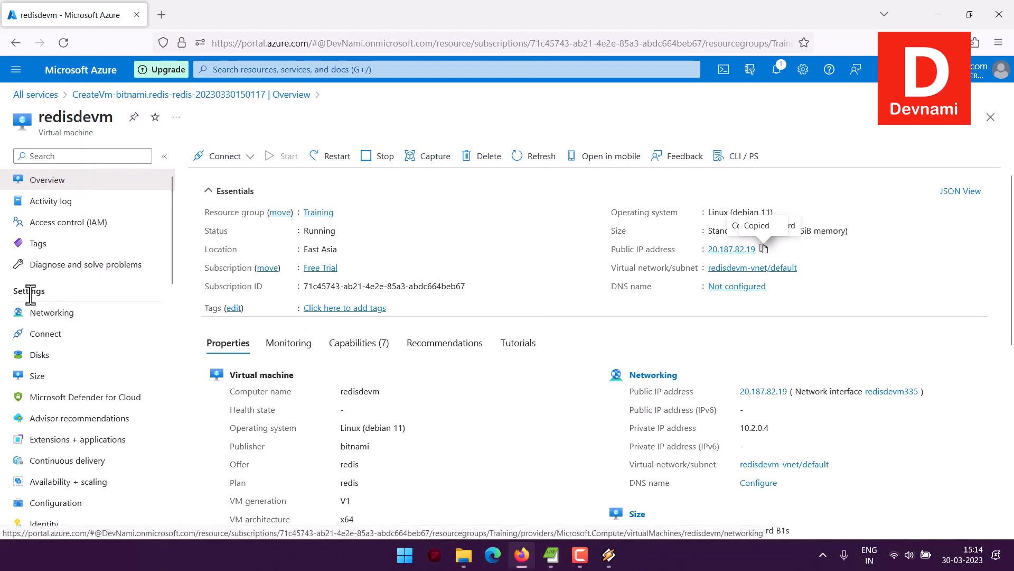
Deploy Azure Bastion for the redisdevm virtual machine.
{"action": "left_click", "coordinate": [247, 159]}
{"action": "left_click", "coordinate": [214, 220]}
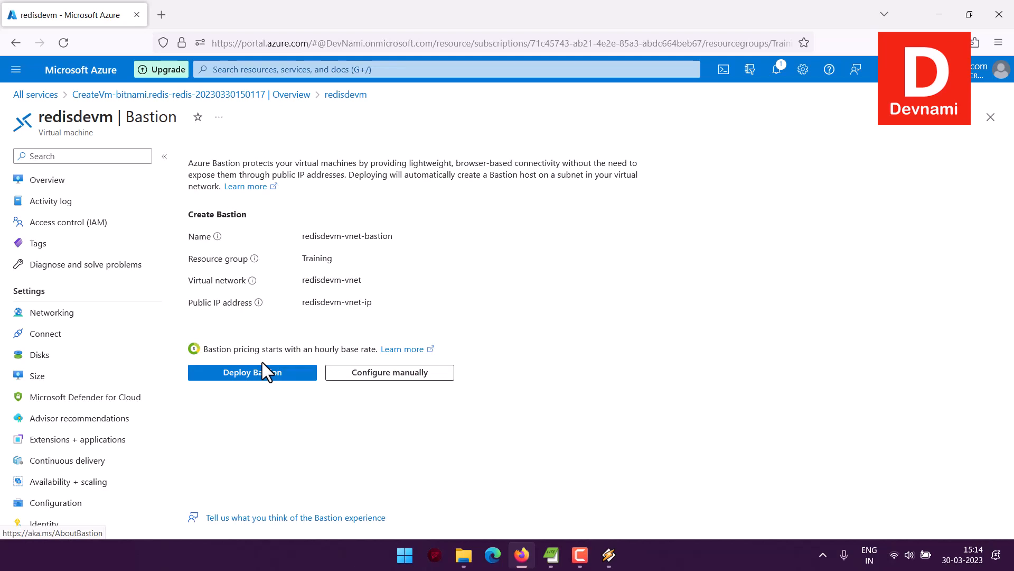
{"action": "left_click", "coordinate": [278, 375]}
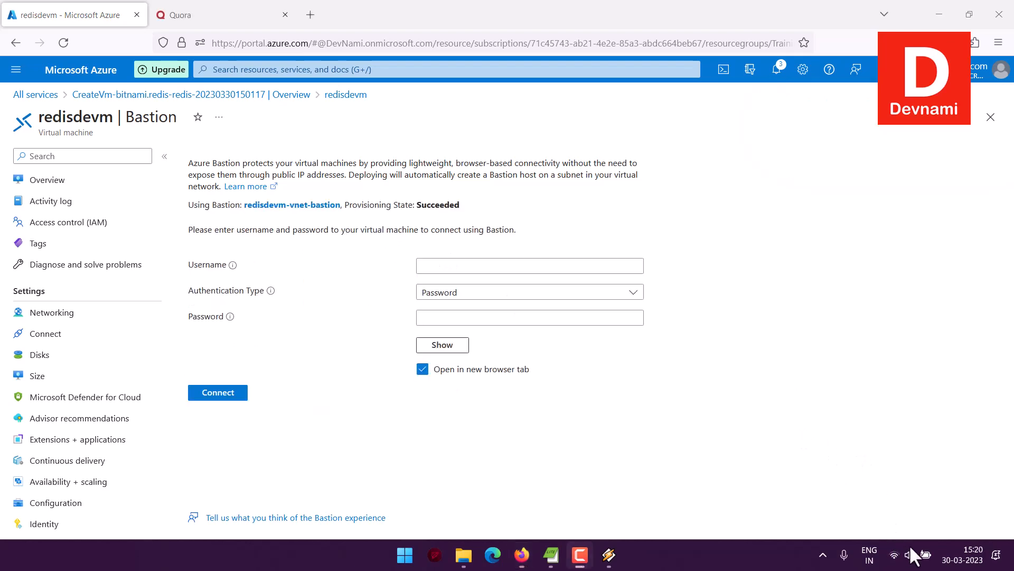
Enter azureuser as the Bastion username and choose SSH private key authentication with the local file redisdevm_key.pem.
{"action": "left_click", "coordinate": [477, 266]}
{"action": "type", "text": "a"}
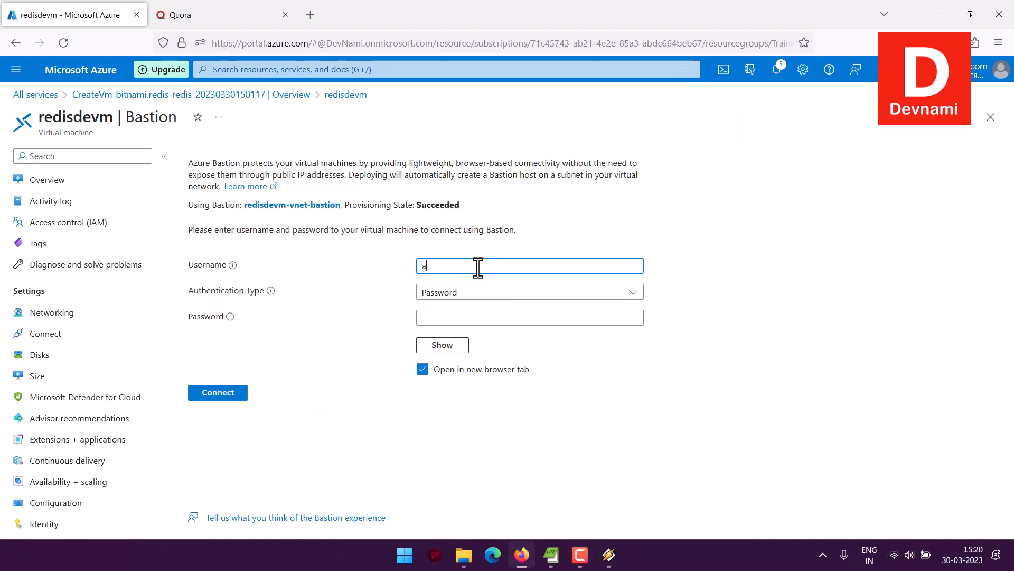
{"action": "type", "text": "zureuser"}
{"action": "left_click", "coordinate": [462, 292]}
{"action": "left_click", "coordinate": [453, 353]}
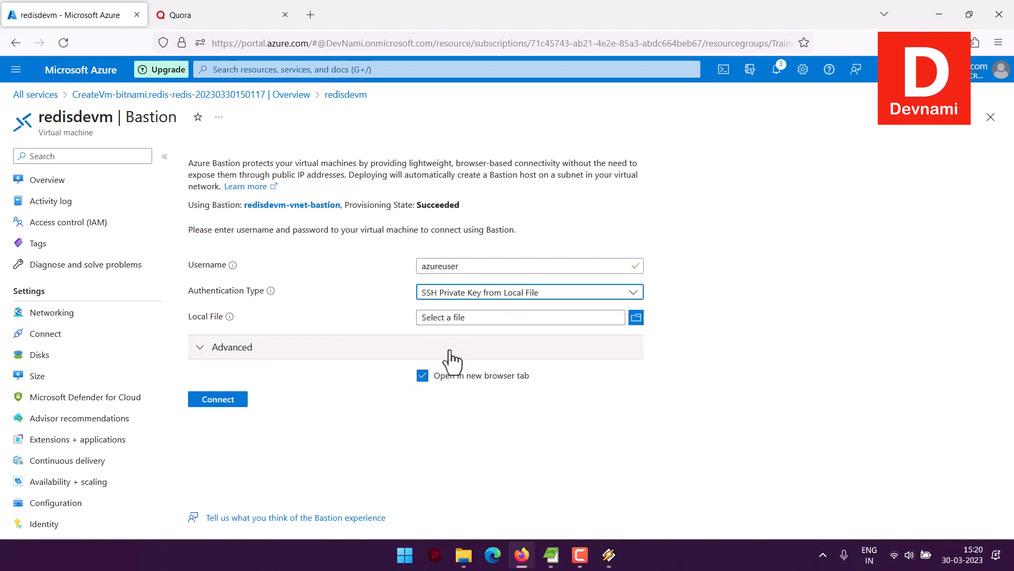
{"action": "left_click", "coordinate": [636, 316]}
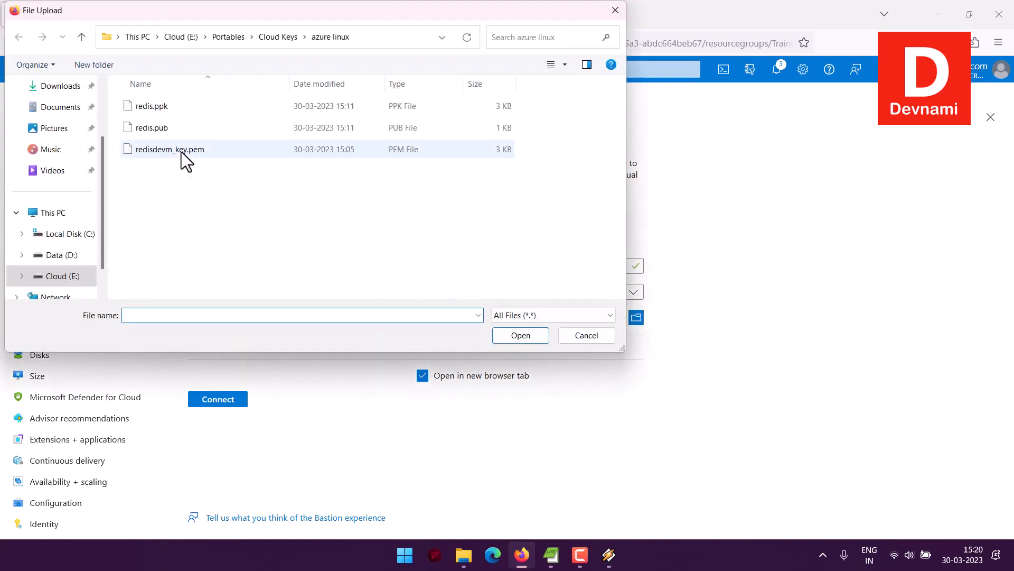
{"action": "left_click", "coordinate": [181, 151]}
{"action": "left_click", "coordinate": [525, 337]}
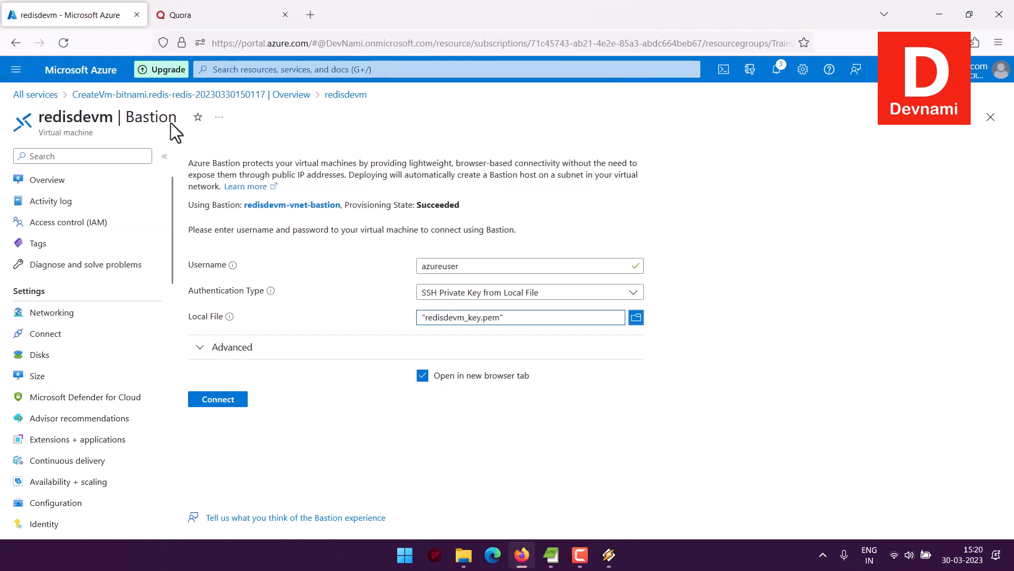
Connect through Bastion in a new browser tab, close the Quora tab, and start redis-cli.
{"action": "left_click", "coordinate": [221, 398]}
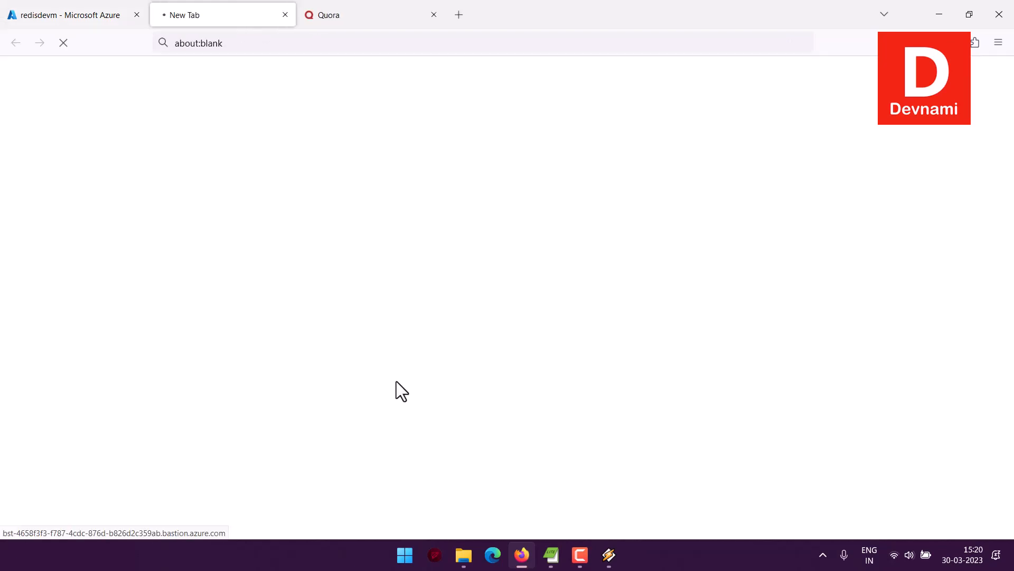
{"action": "left_click", "coordinate": [434, 14]}
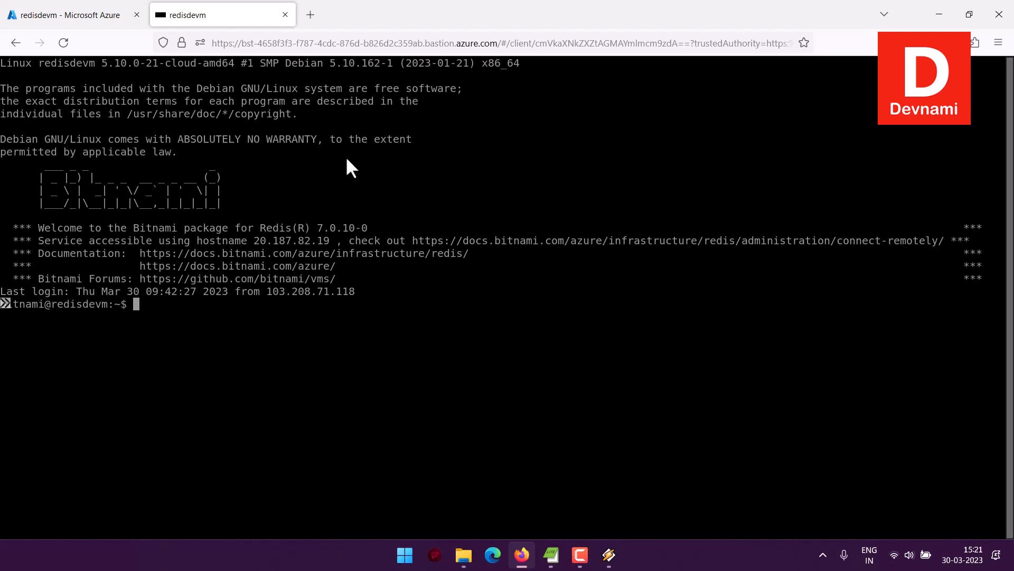
{"action": "type", "text": "redis-cli"}
{"action": "key", "text": "Return"}
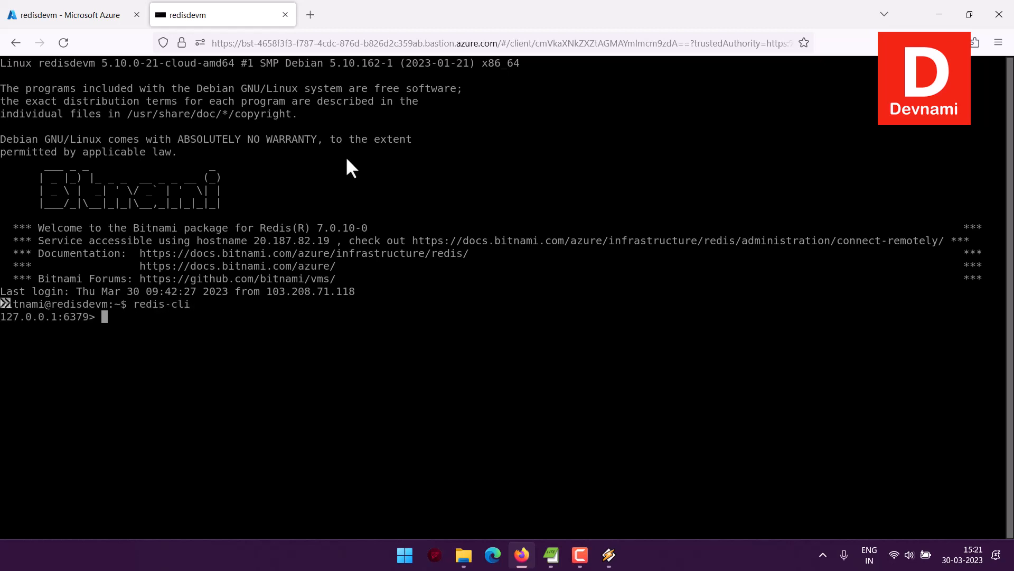
Exit redis-cli and the Bastion shell, and close the disconnected session.
{"action": "type", "text": "exit"}
{"action": "key", "text": "Return"}
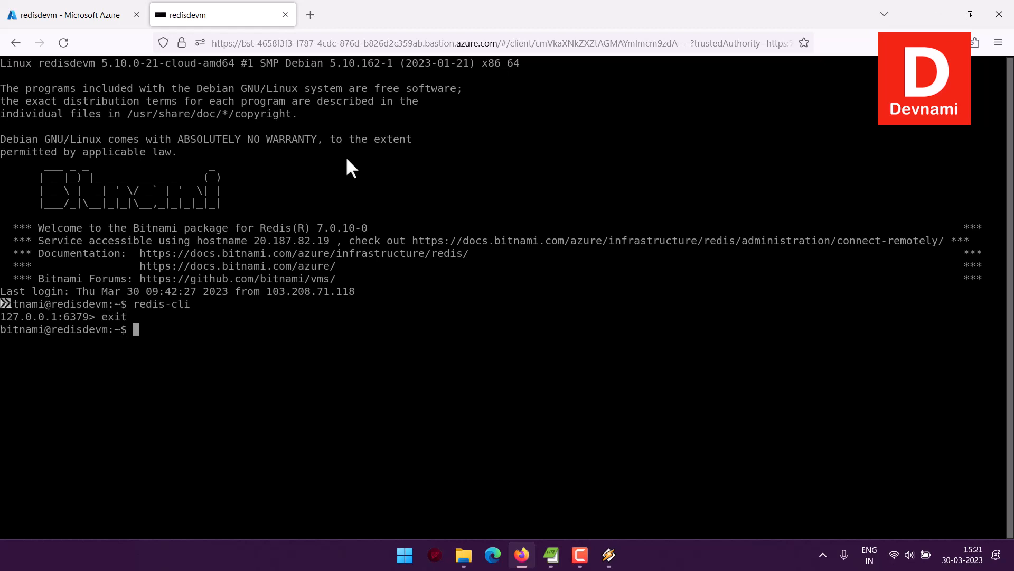
{"action": "type", "text": "exit"}
{"action": "key", "text": "Return"}
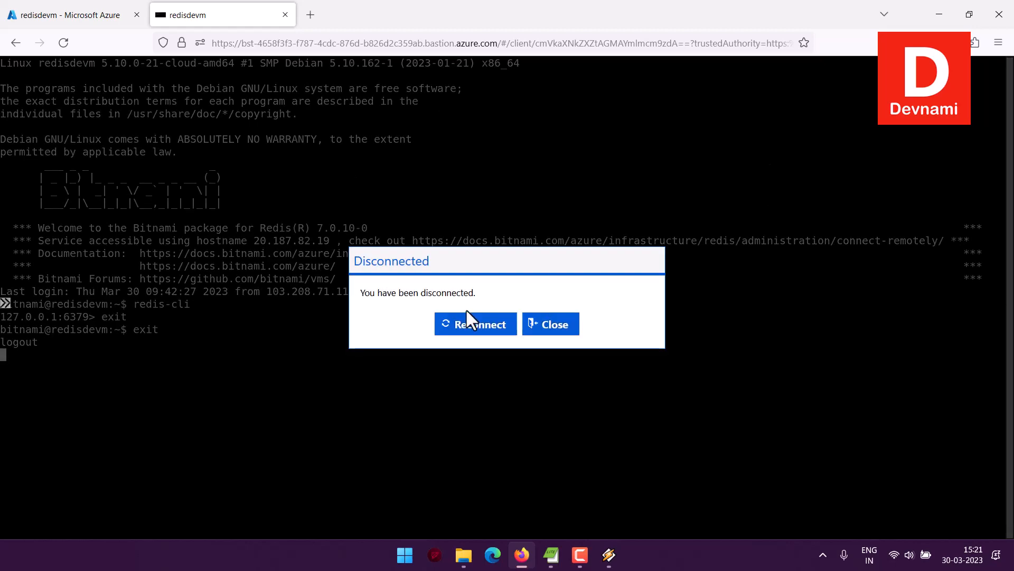
{"action": "left_click", "coordinate": [549, 324]}
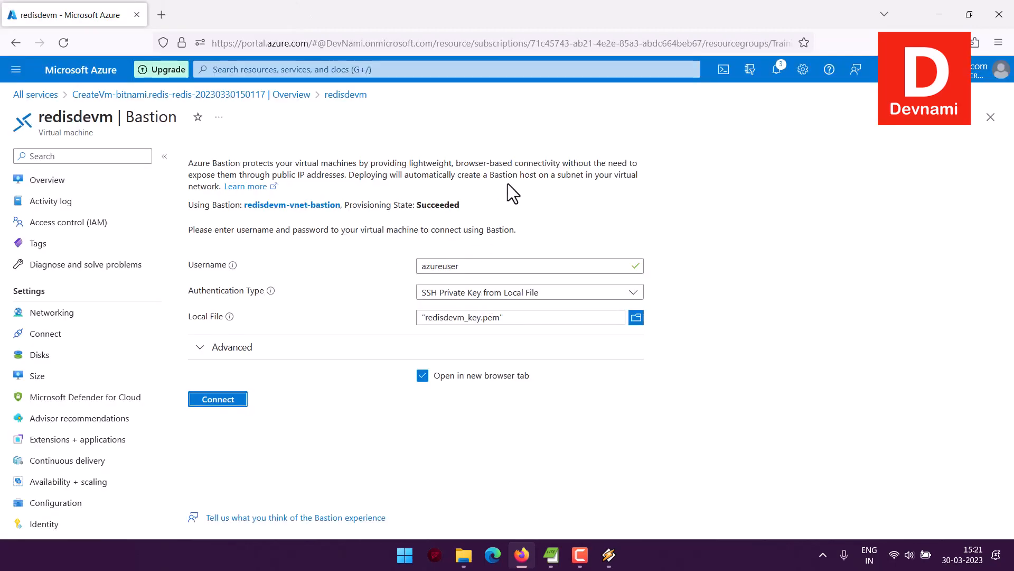